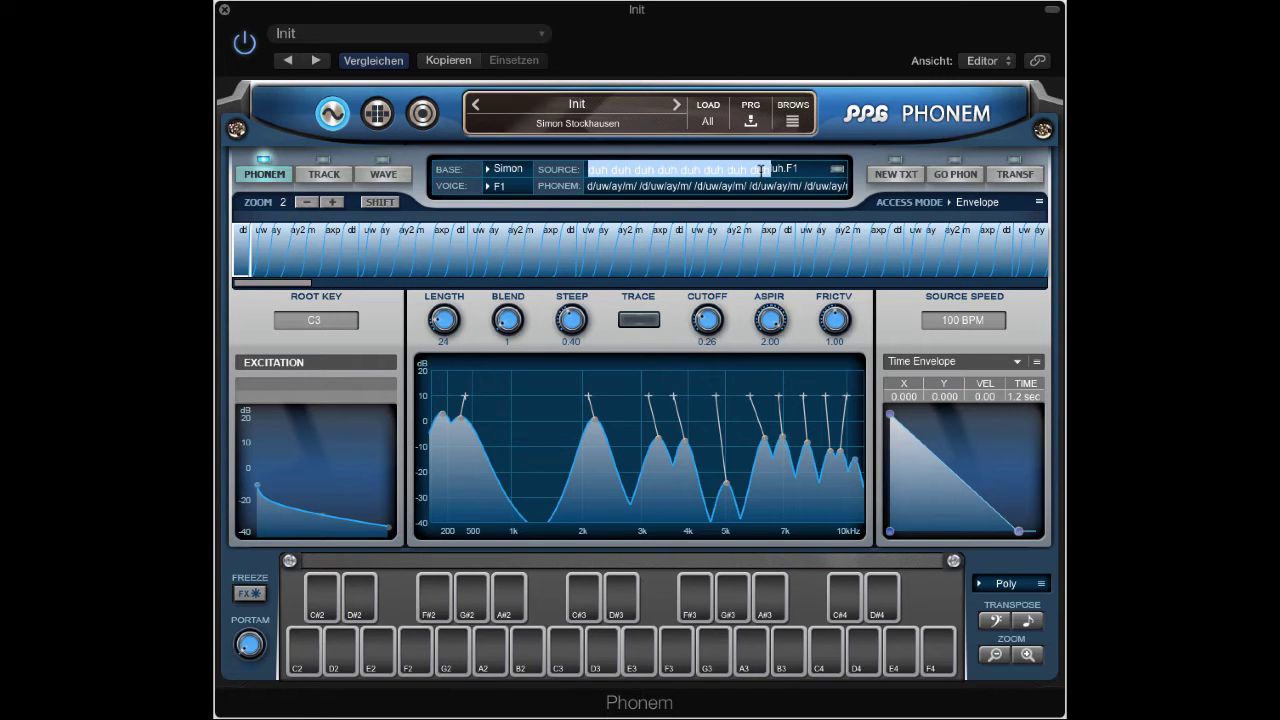
# - Replace the source text with 'dah dah dah dah dah dah dah dah' and analyse it into phonemes
pyautogui.press('super+v')
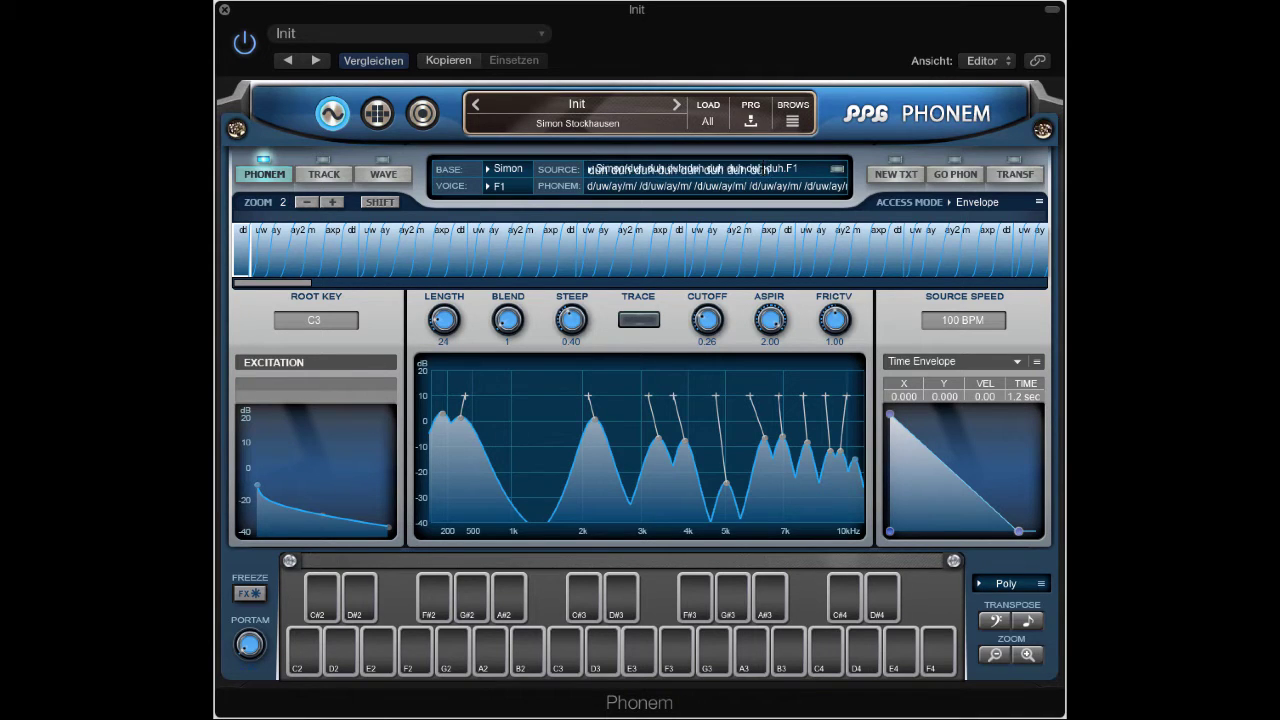
pyautogui.click(888, 176)
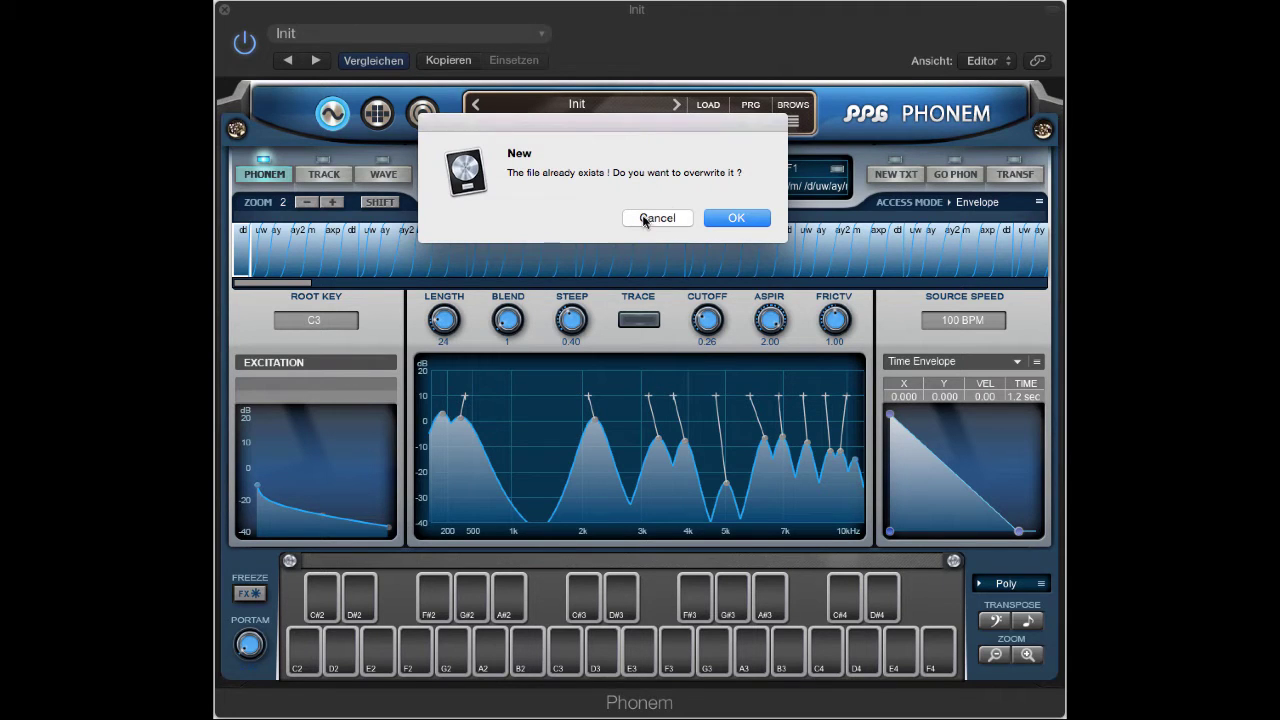
pyautogui.click(657, 217)
pyautogui.click(689, 168)
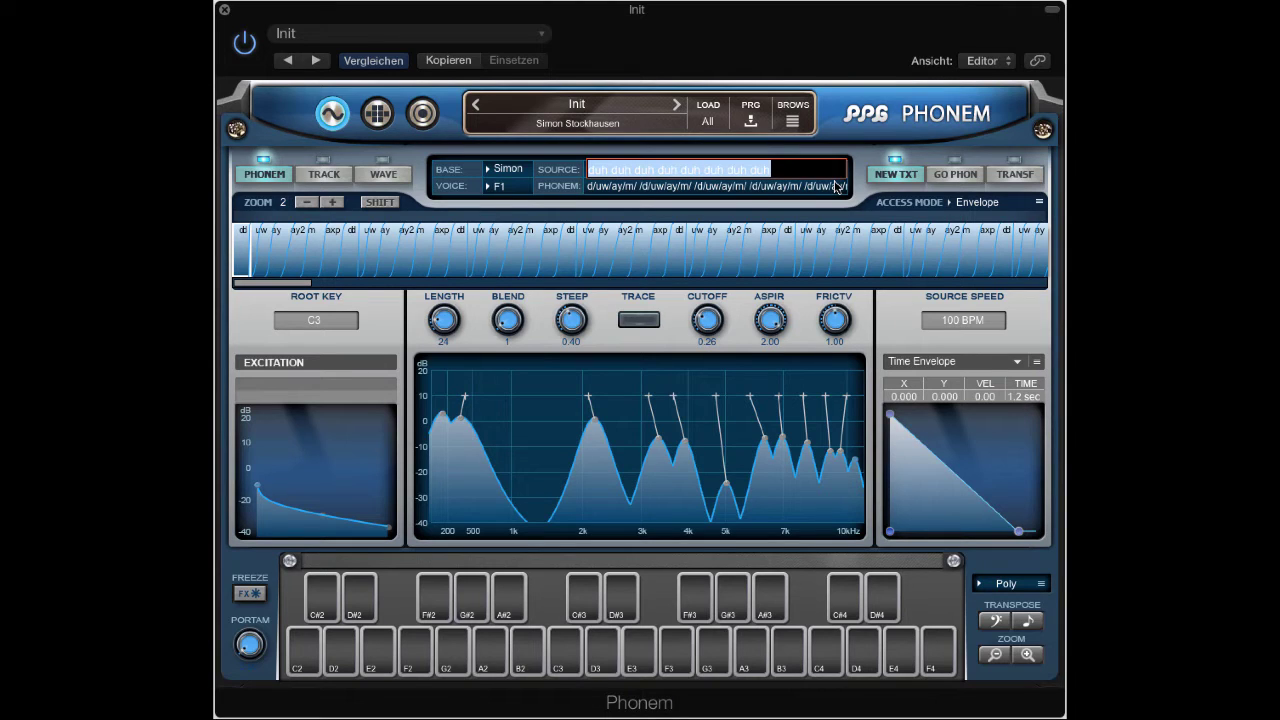
pyautogui.write('dah')
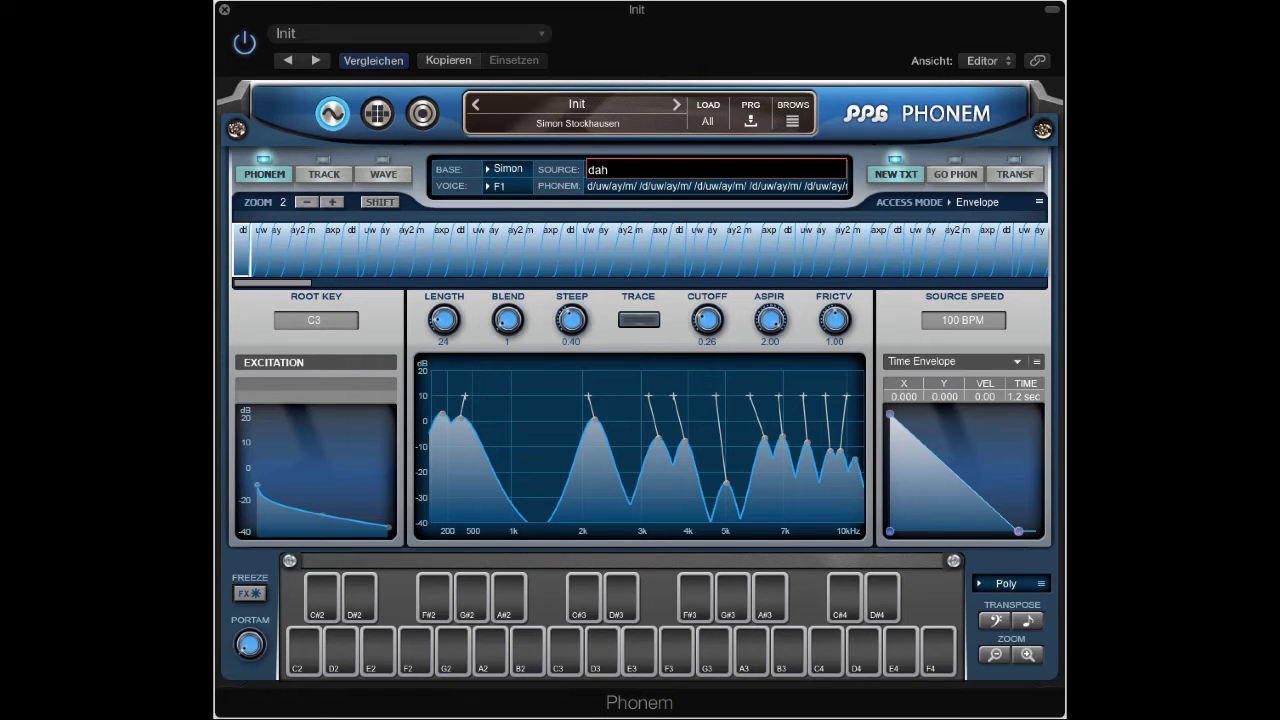
pyautogui.write(' dah dah dah dah dah dah d')
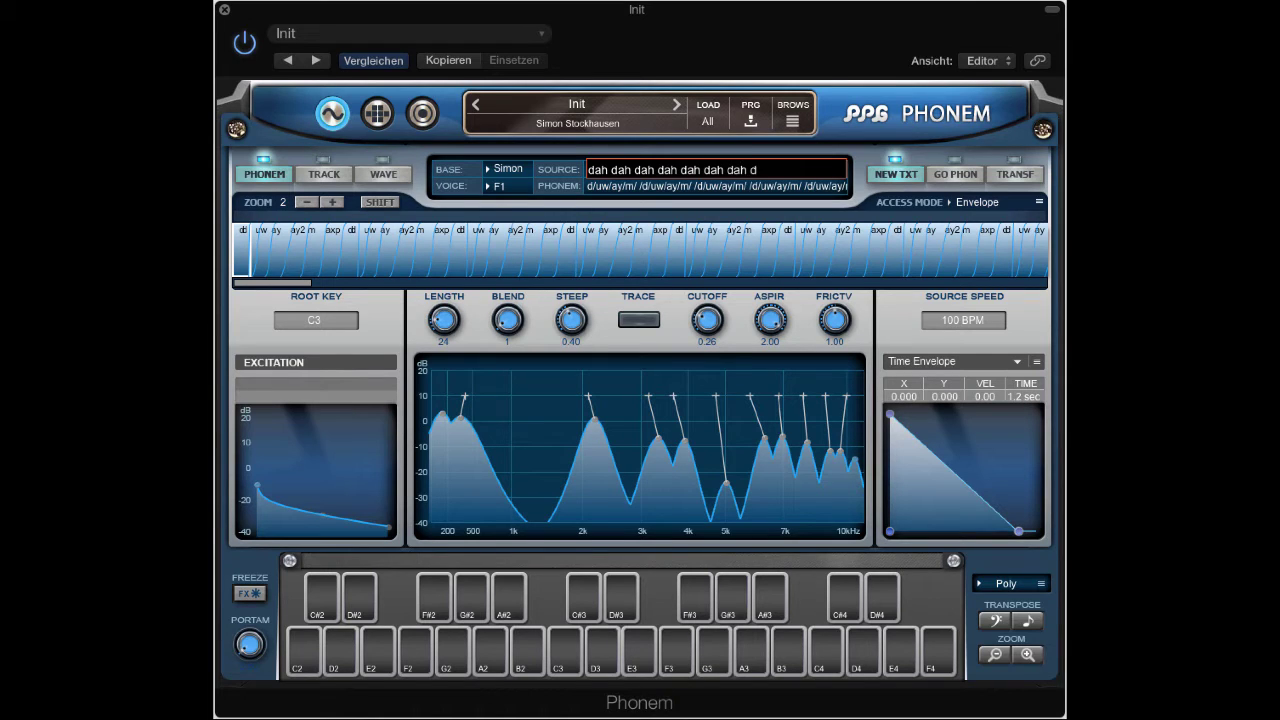
pyautogui.write('ah')
pyautogui.press('Return')
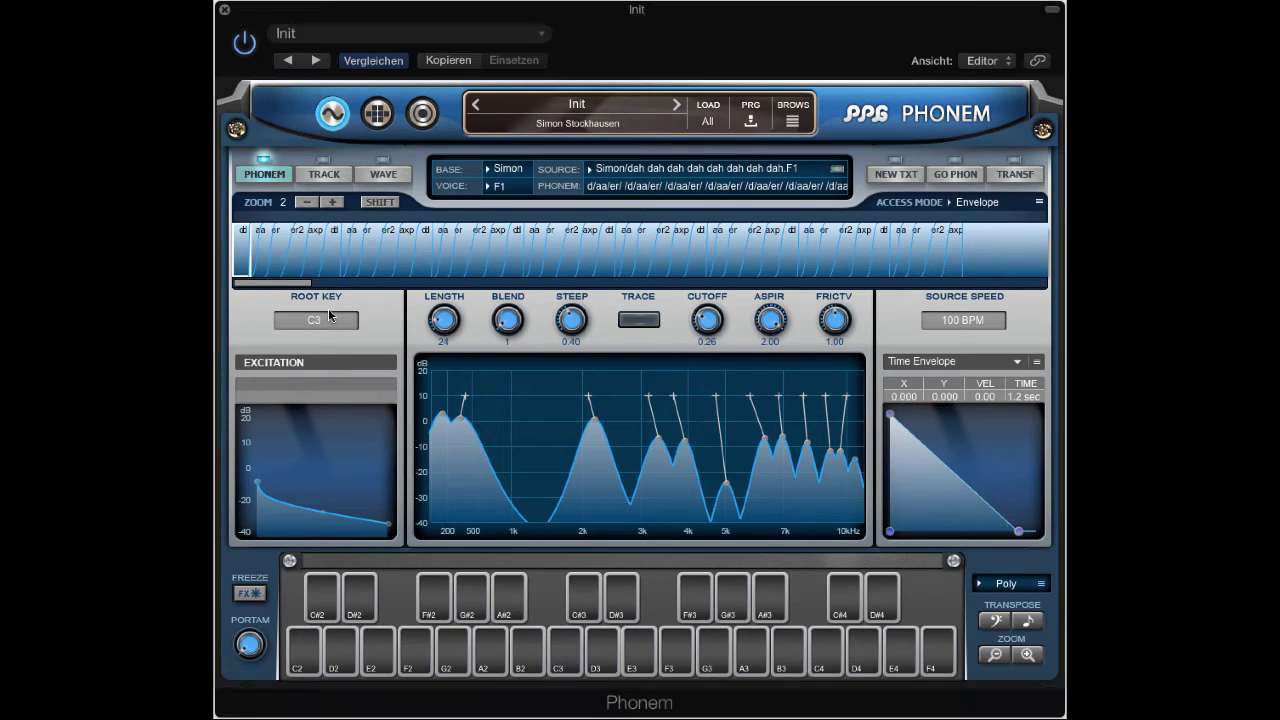
# - Raise the root key to C5, keeping the Time Envelope shown
pyautogui.moveTo(327, 322); pyautogui.dragTo(333, 287)
pyautogui.click(1014, 361)
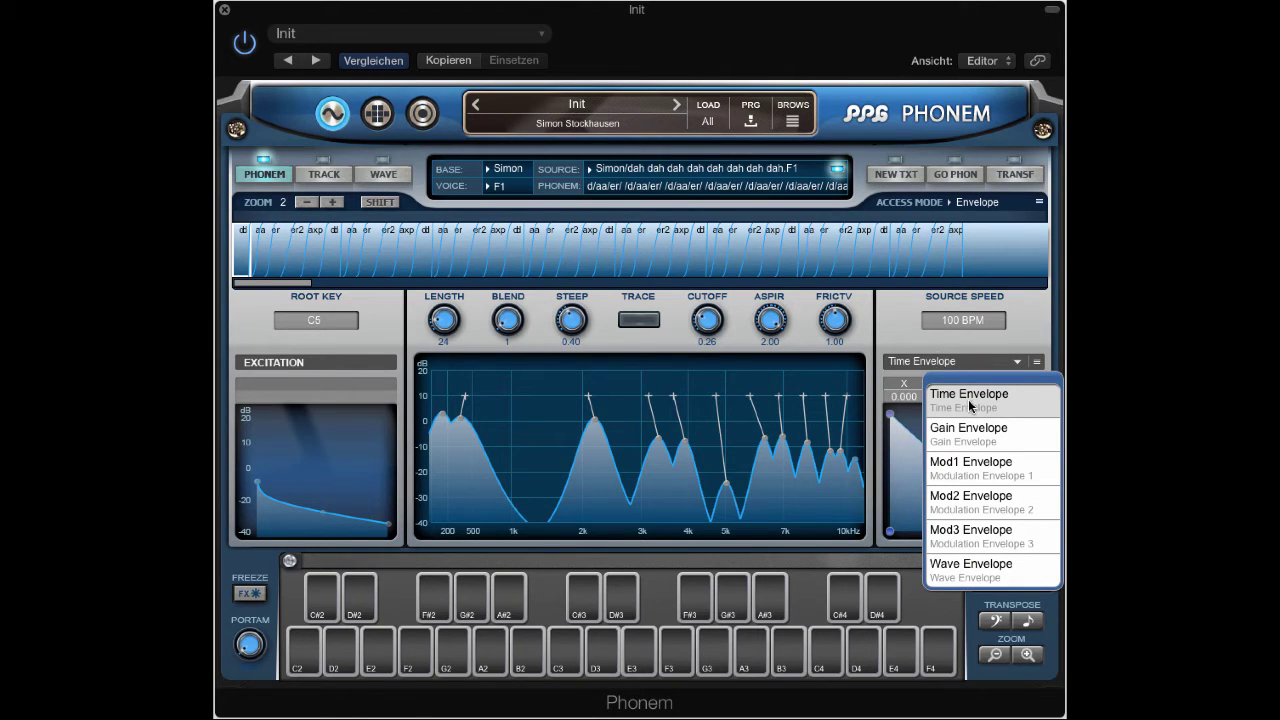
pyautogui.click(1020, 358)
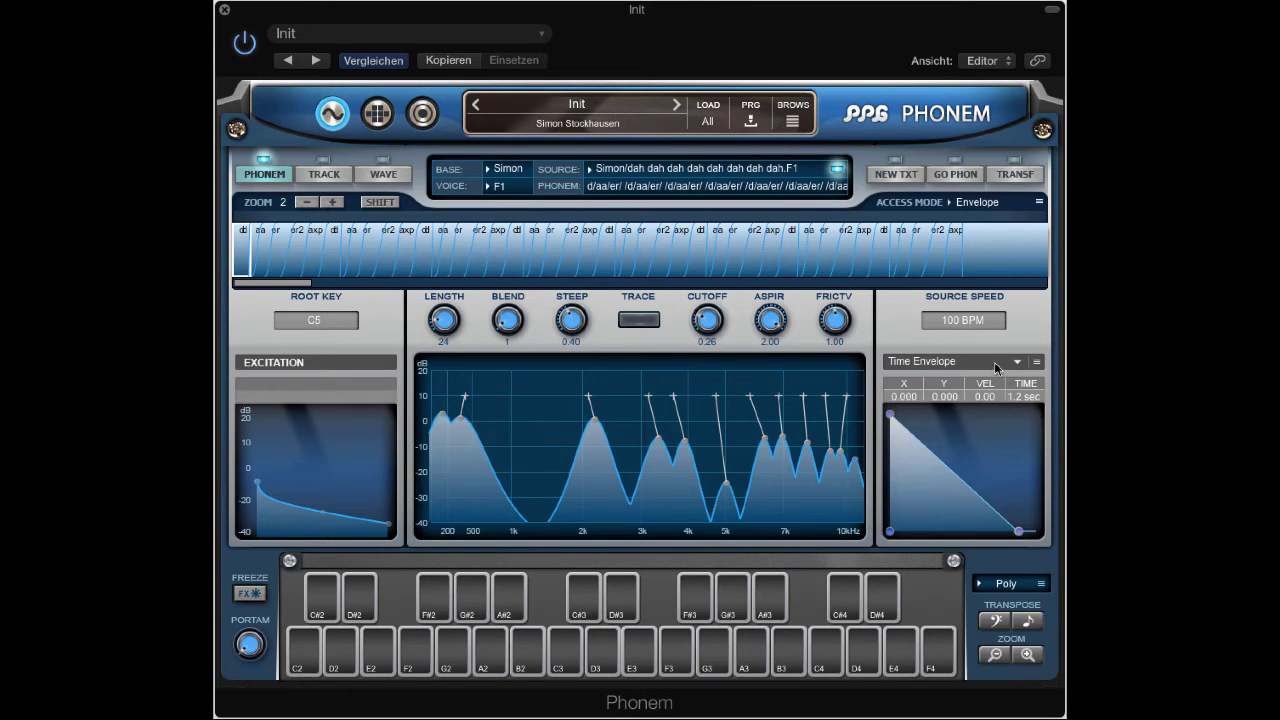
# - Set the access mode to Frame and play a note to hear it
pyautogui.click(951, 204)
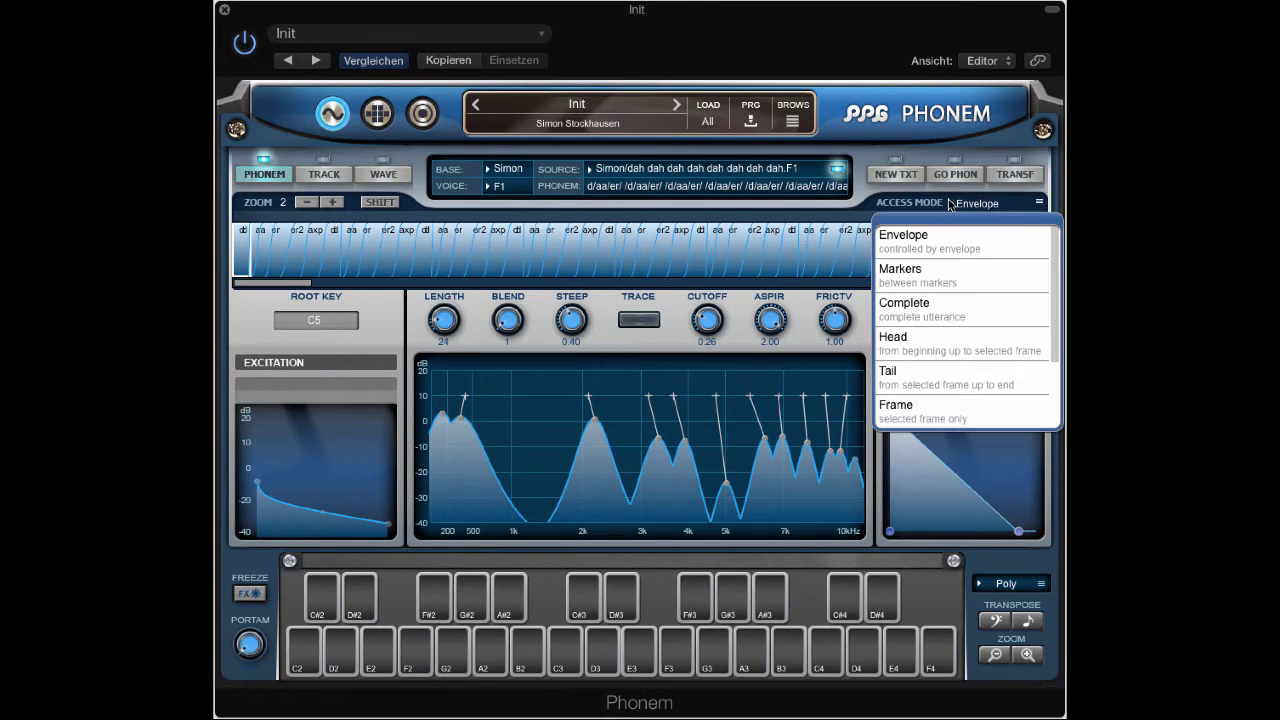
pyautogui.click(922, 415)
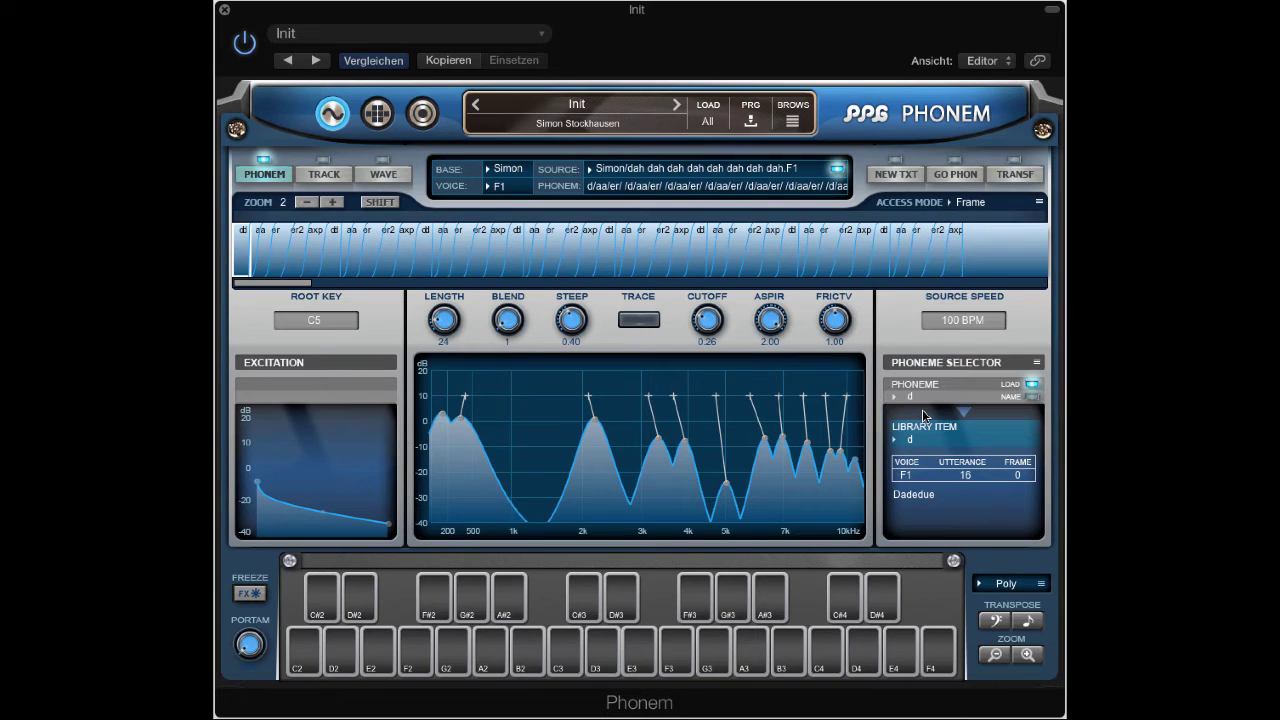
pyautogui.press('a')
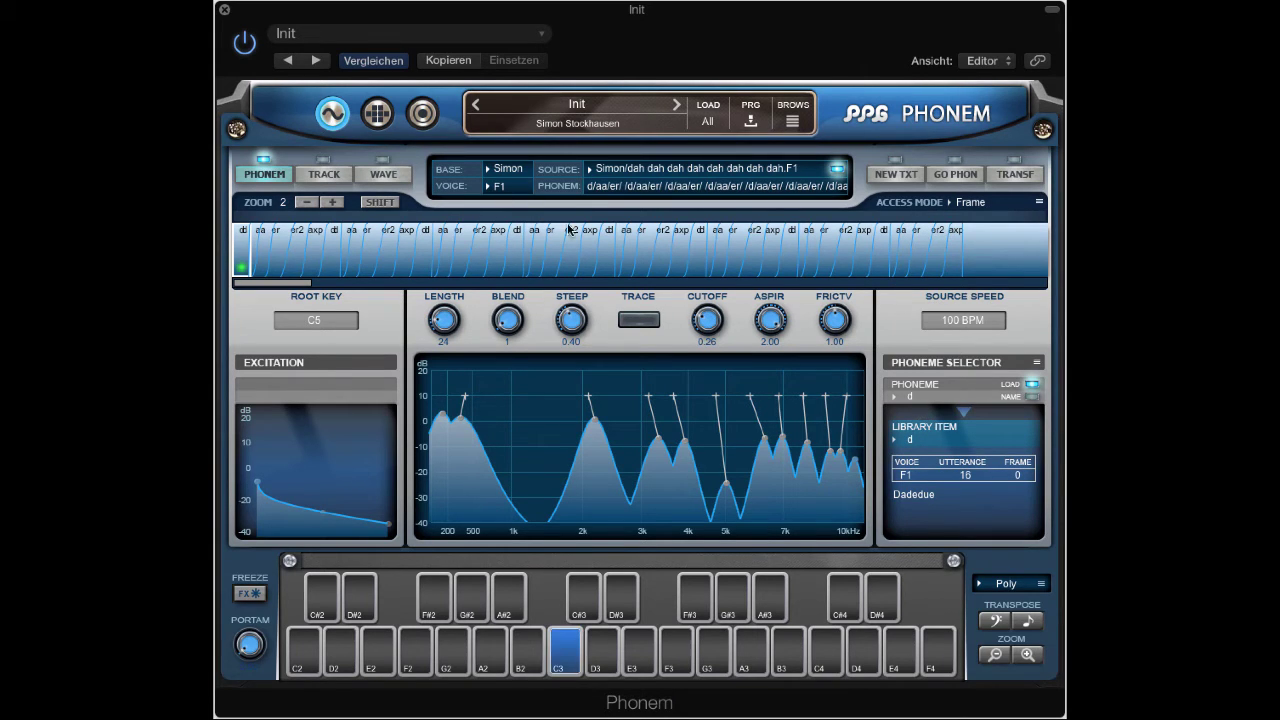
# - Make LFO 1 a sawtooth centred Above zero with gain 1.00
pyautogui.click(376, 112)
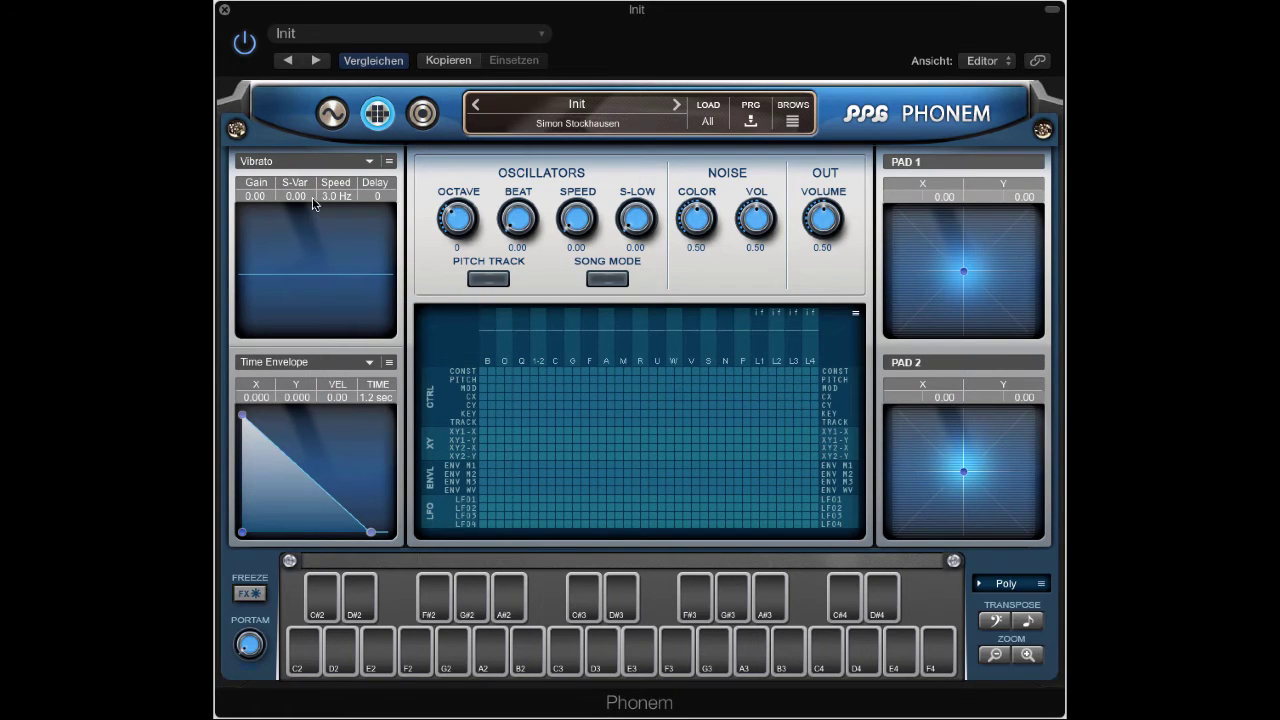
pyautogui.click(361, 166)
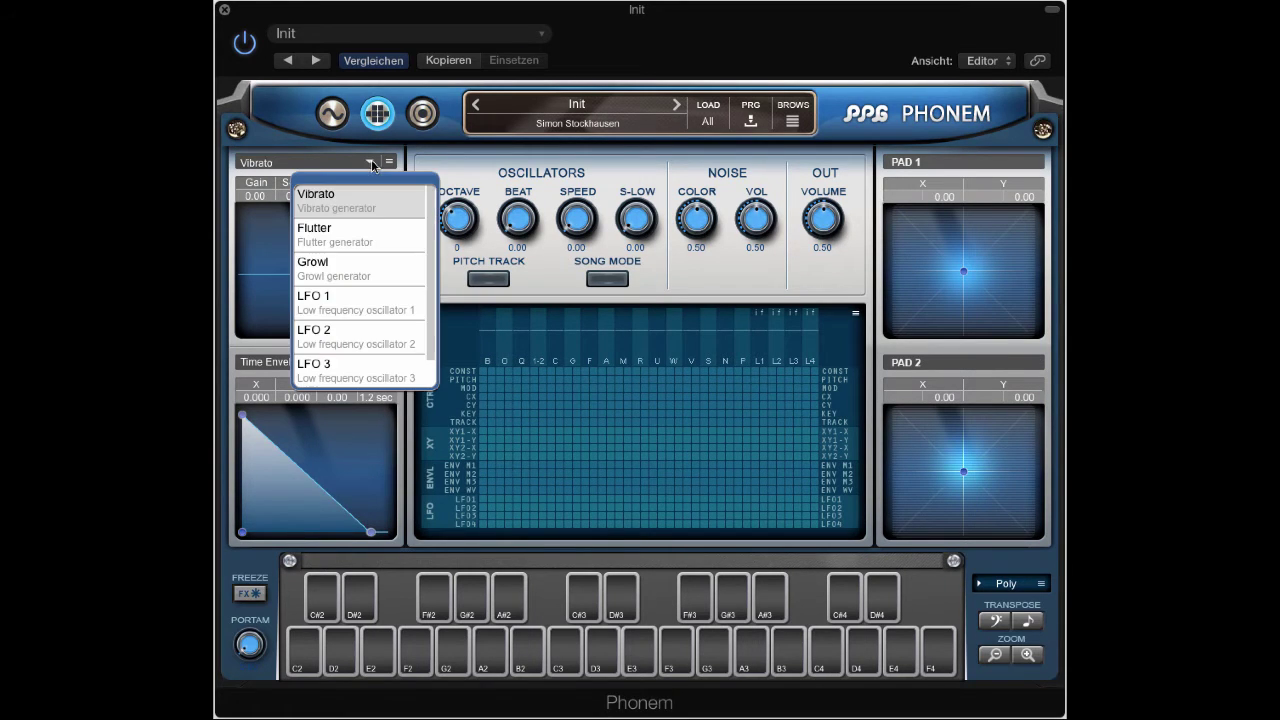
pyautogui.click(338, 300)
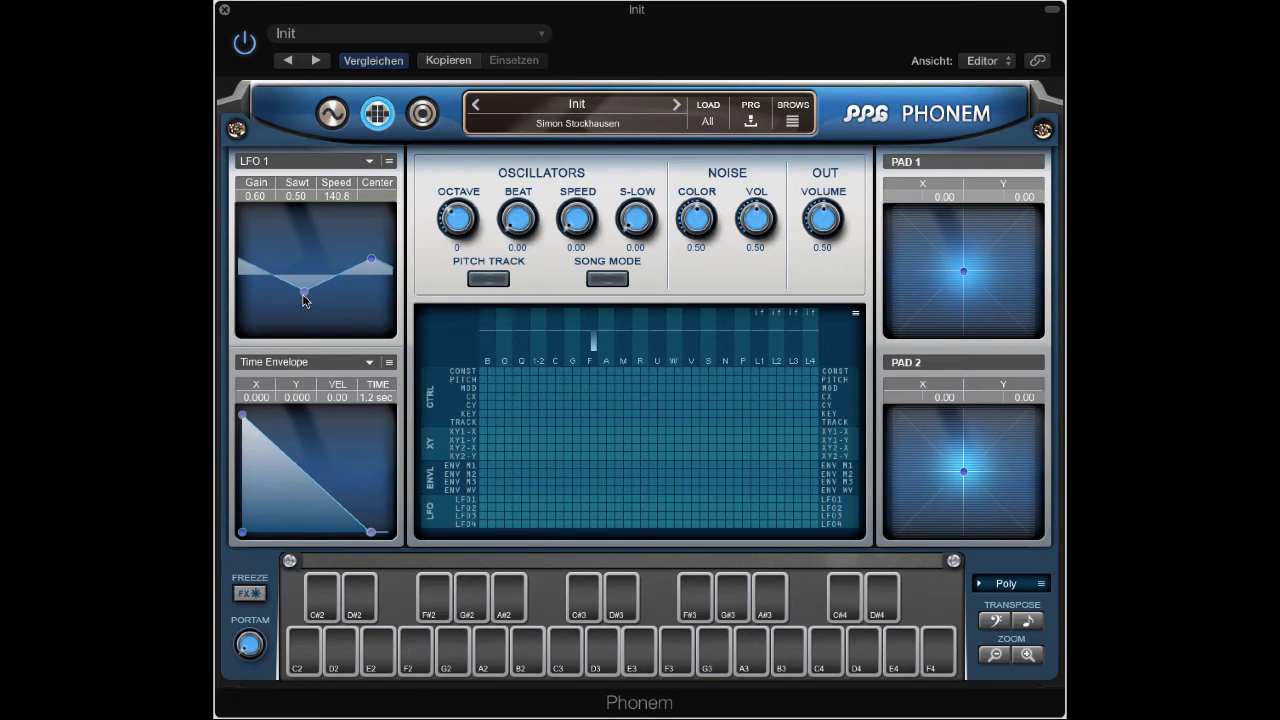
pyautogui.moveTo(305, 300); pyautogui.dragTo(238, 292)
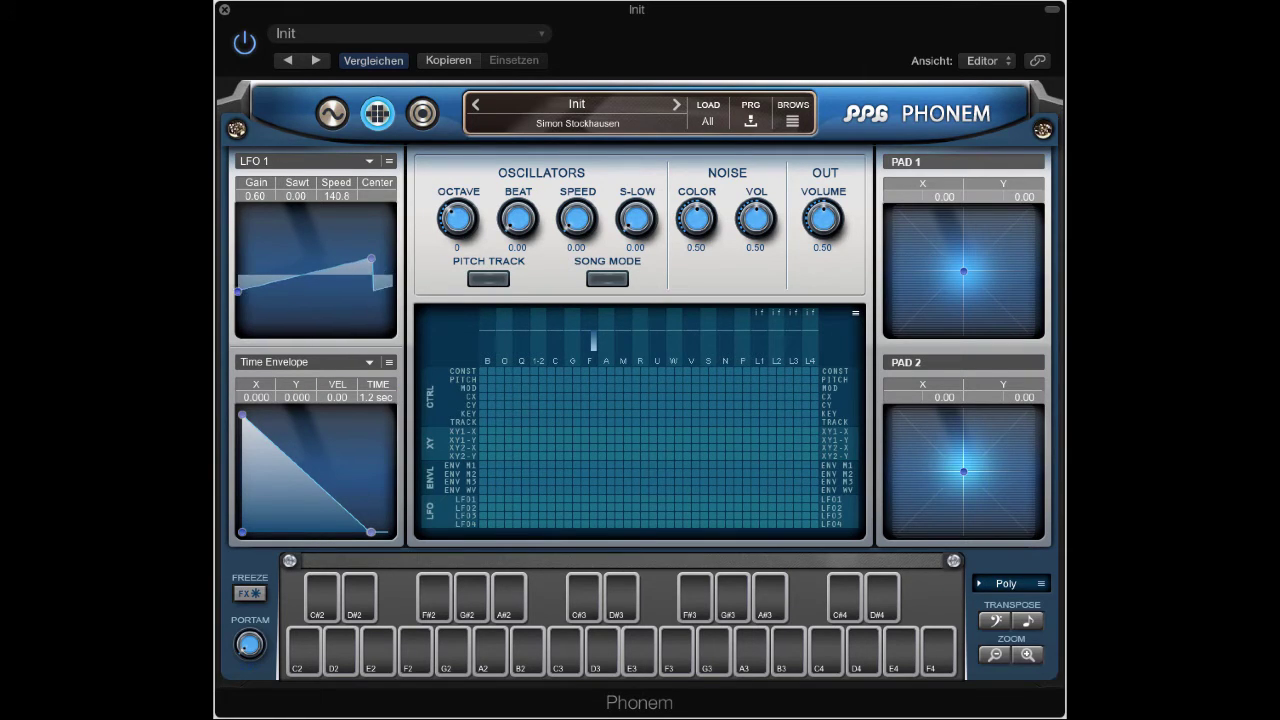
pyautogui.click(381, 186)
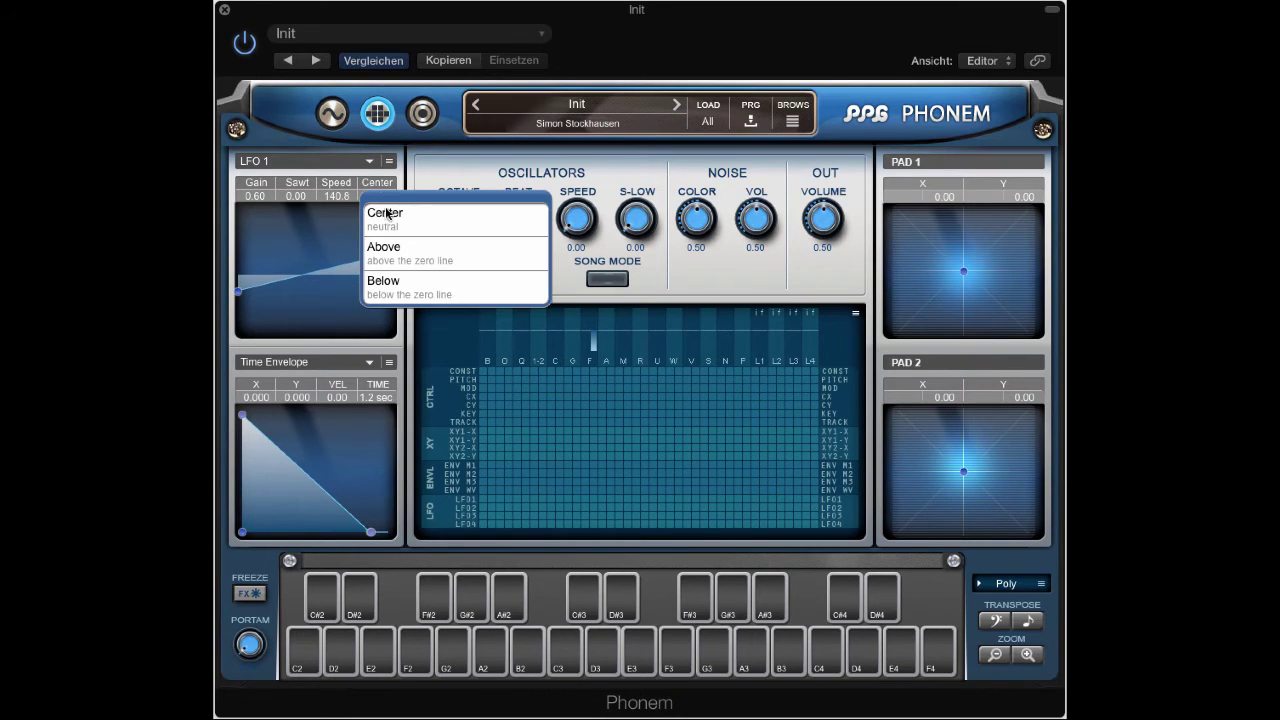
pyautogui.click(399, 250)
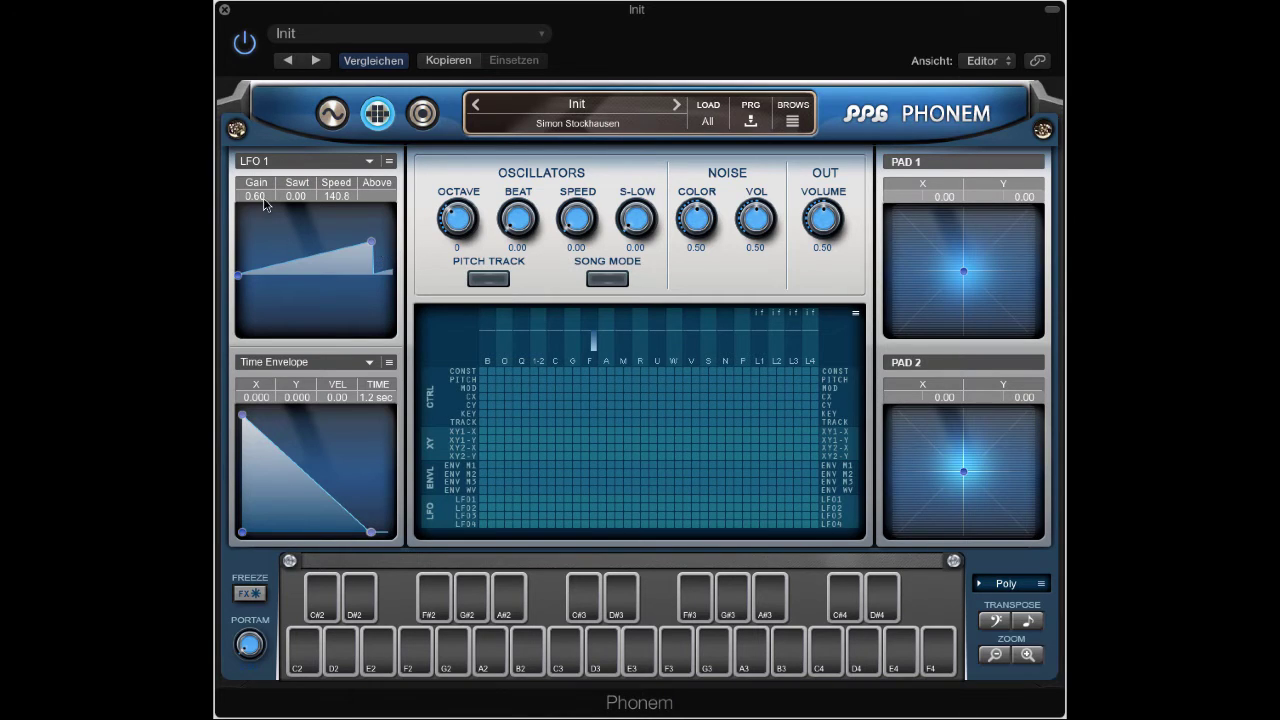
pyautogui.moveTo(262, 199); pyautogui.dragTo(273, 18)
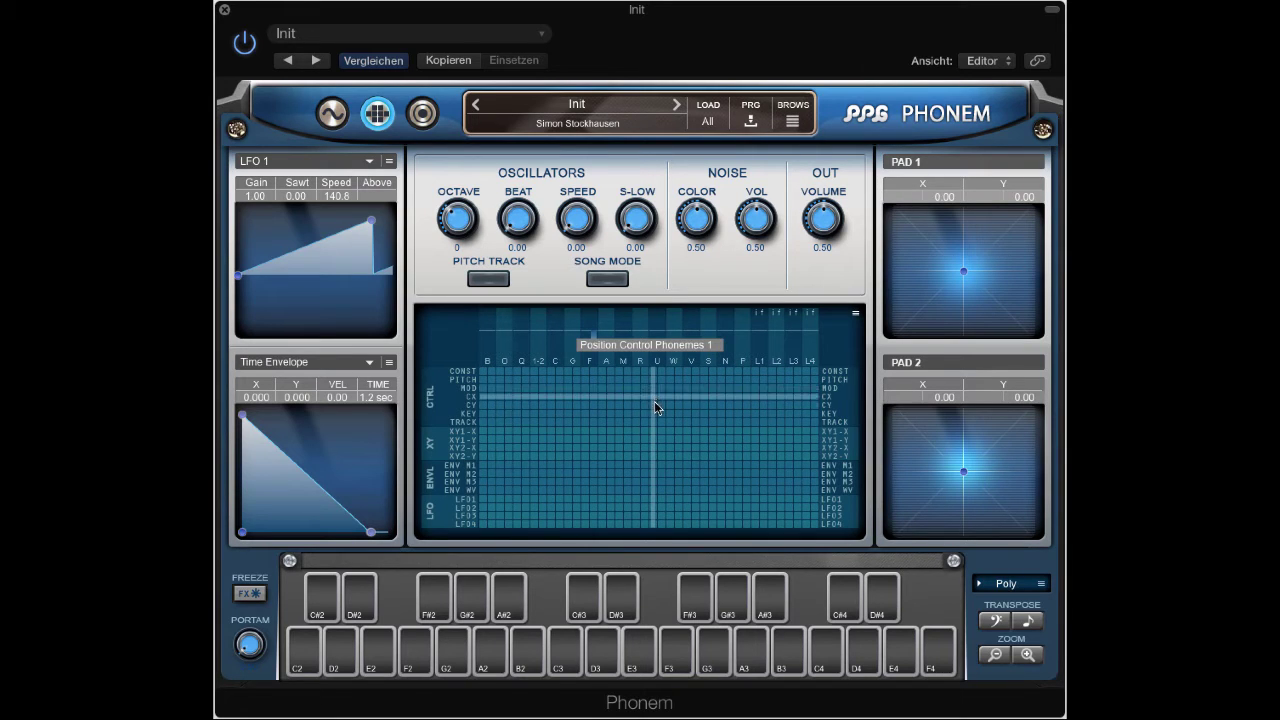
# - Route LFO 1 to phoneme position, raise its amount, and sync its speed to S 1/2
pyautogui.click(652, 499)
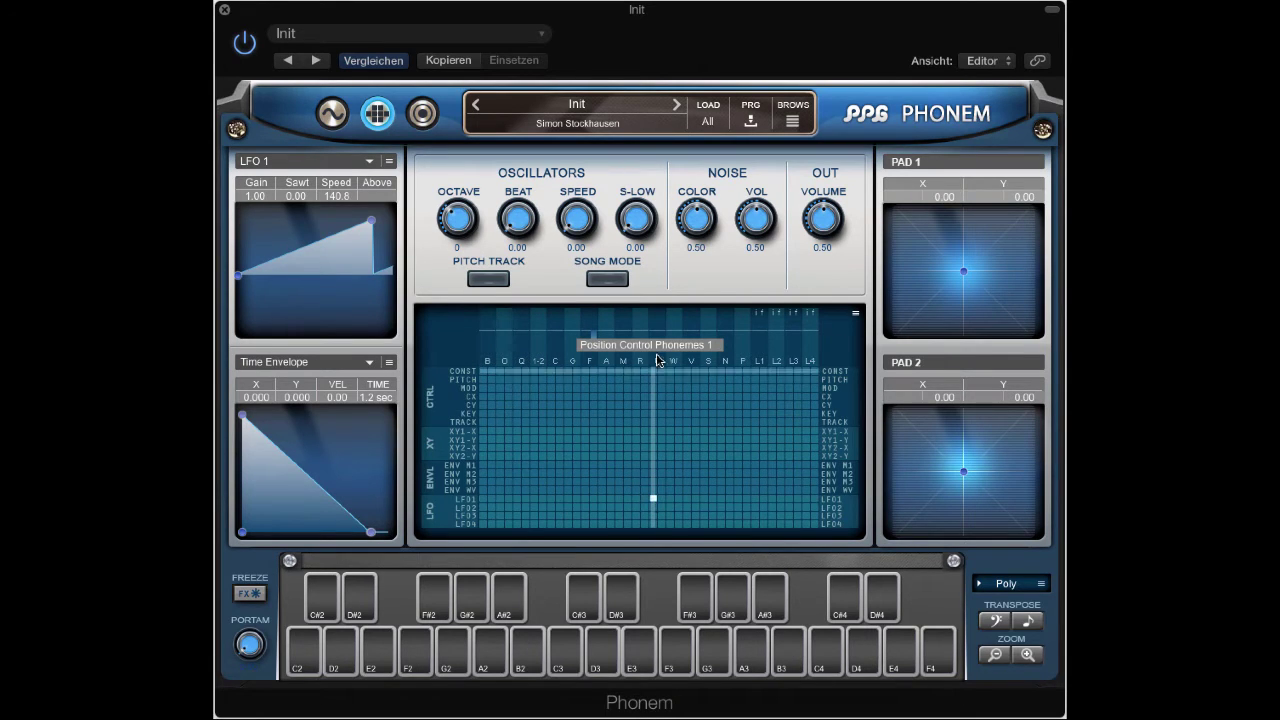
pyautogui.moveTo(656, 320); pyautogui.dragTo(663, 284)
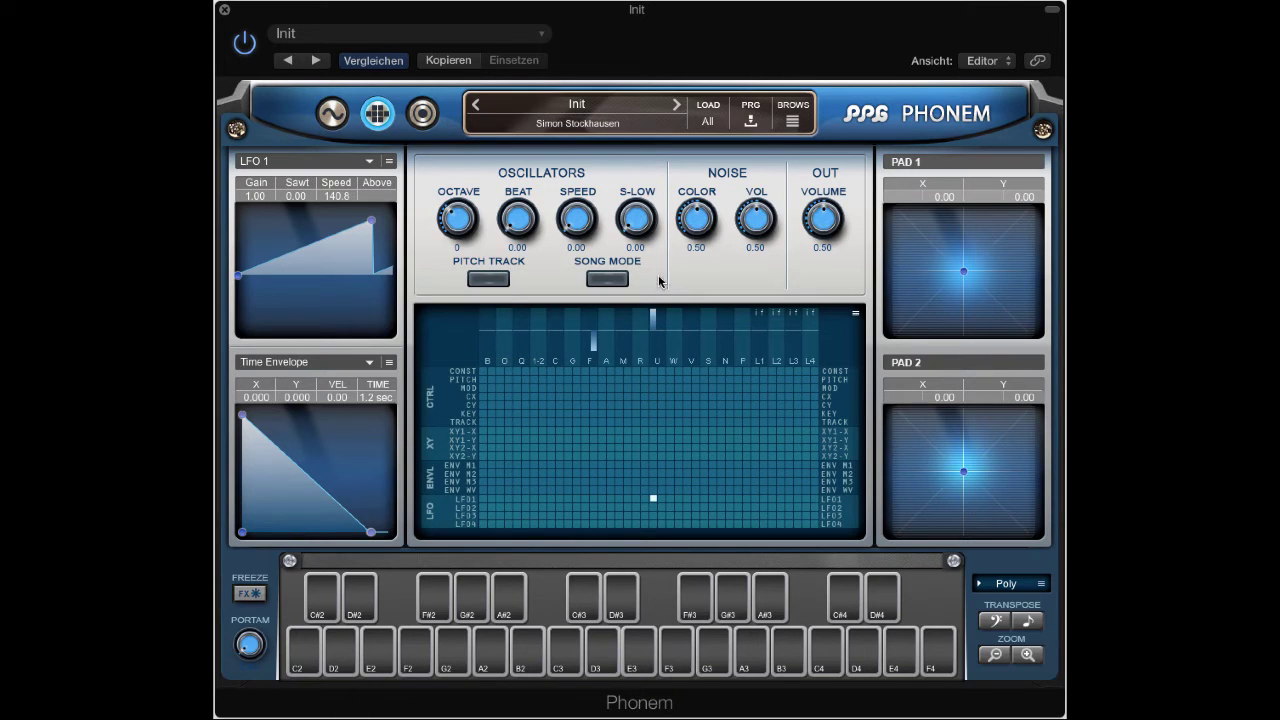
pyautogui.click(337, 189)
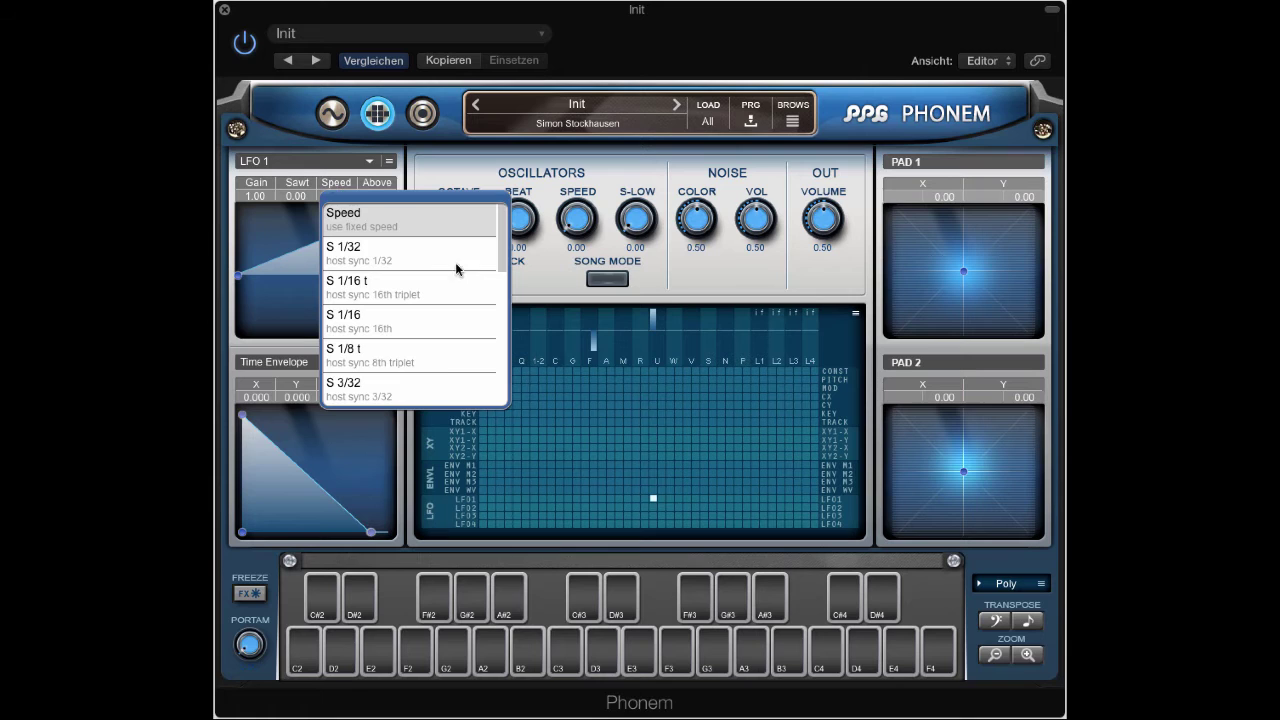
pyautogui.moveTo(501, 258); pyautogui.dragTo(494, 350)
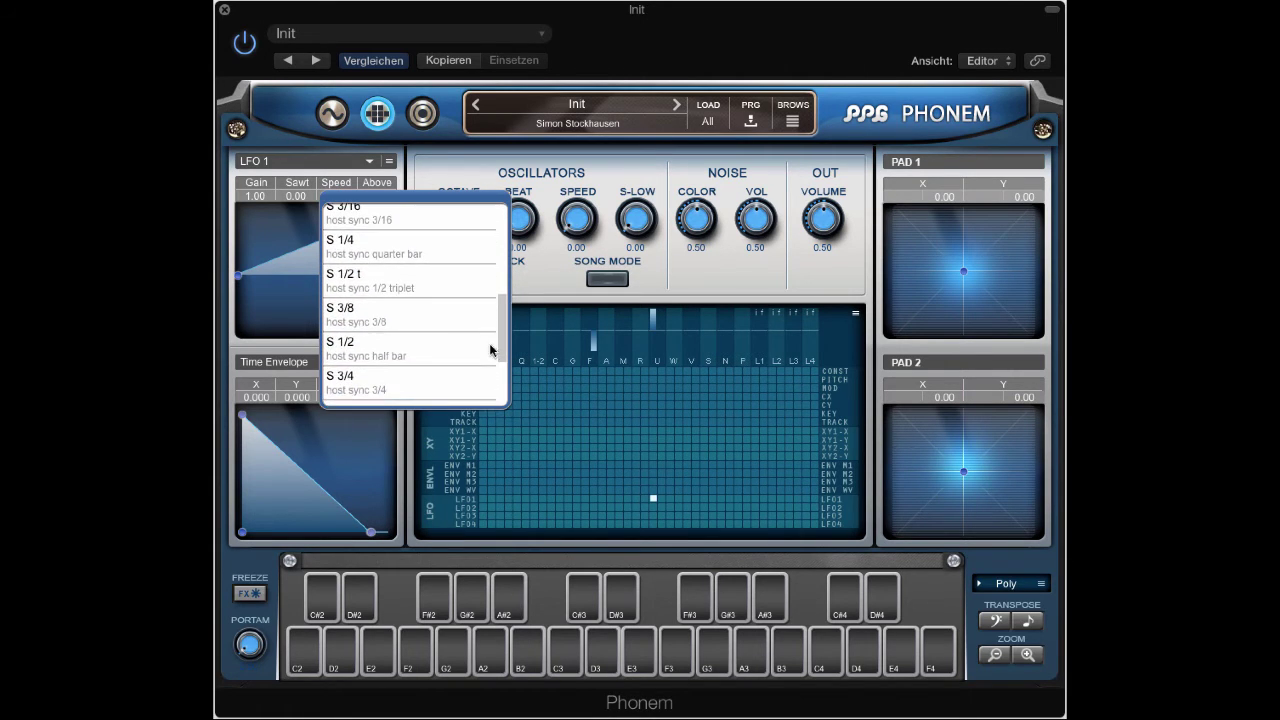
pyautogui.click(358, 346)
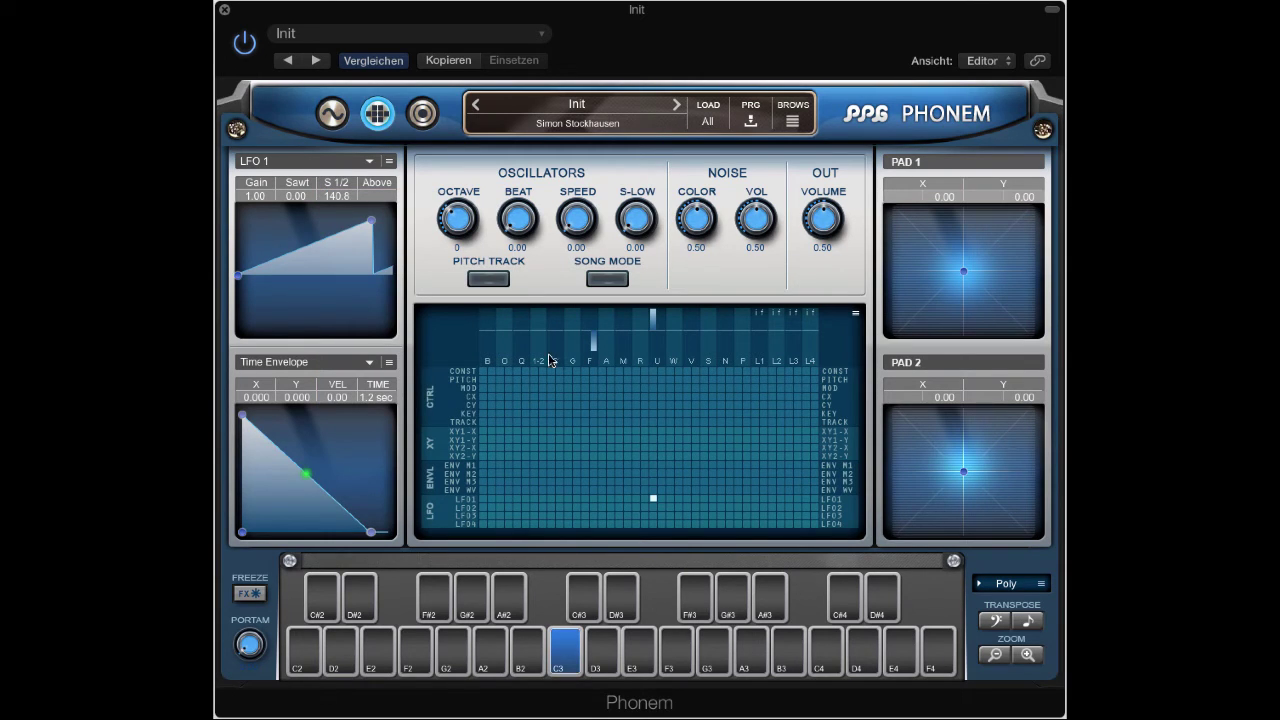
pyautogui.click(655, 318)
# - Drag LFO 1's gain down to 0.50, then return to the phoneme editor
pyautogui.click(331, 113)
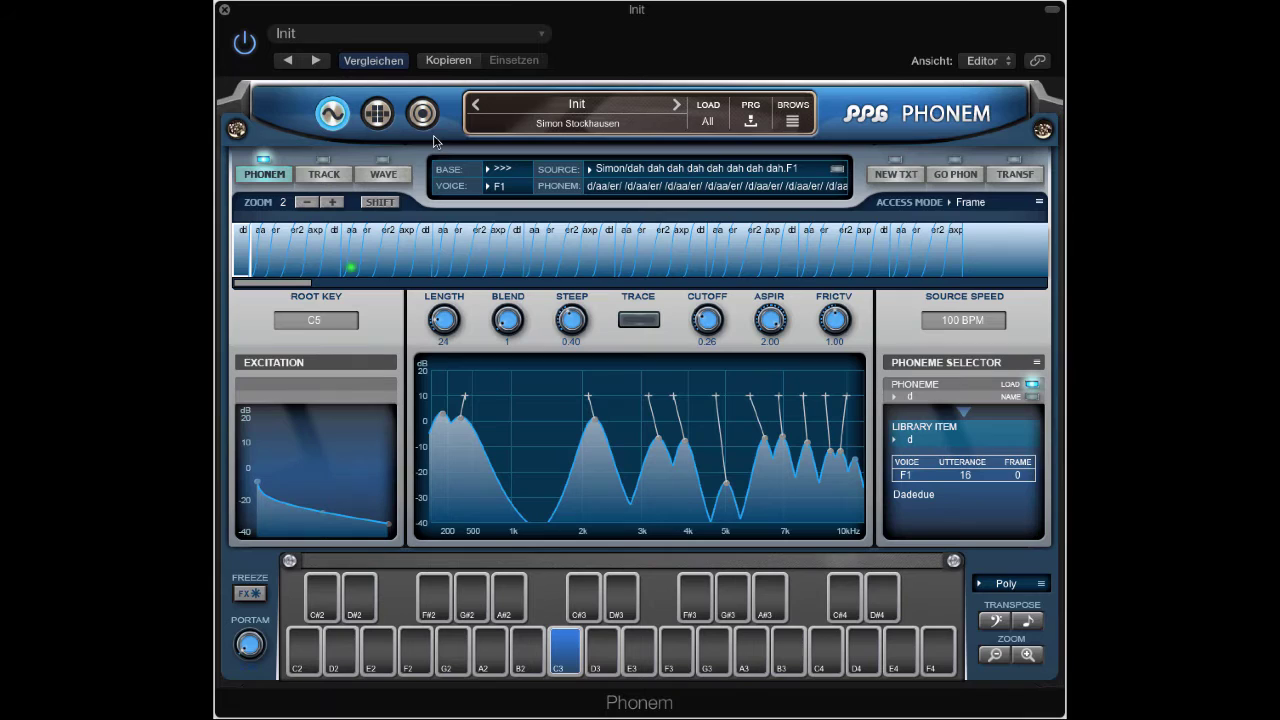
pyautogui.click(379, 115)
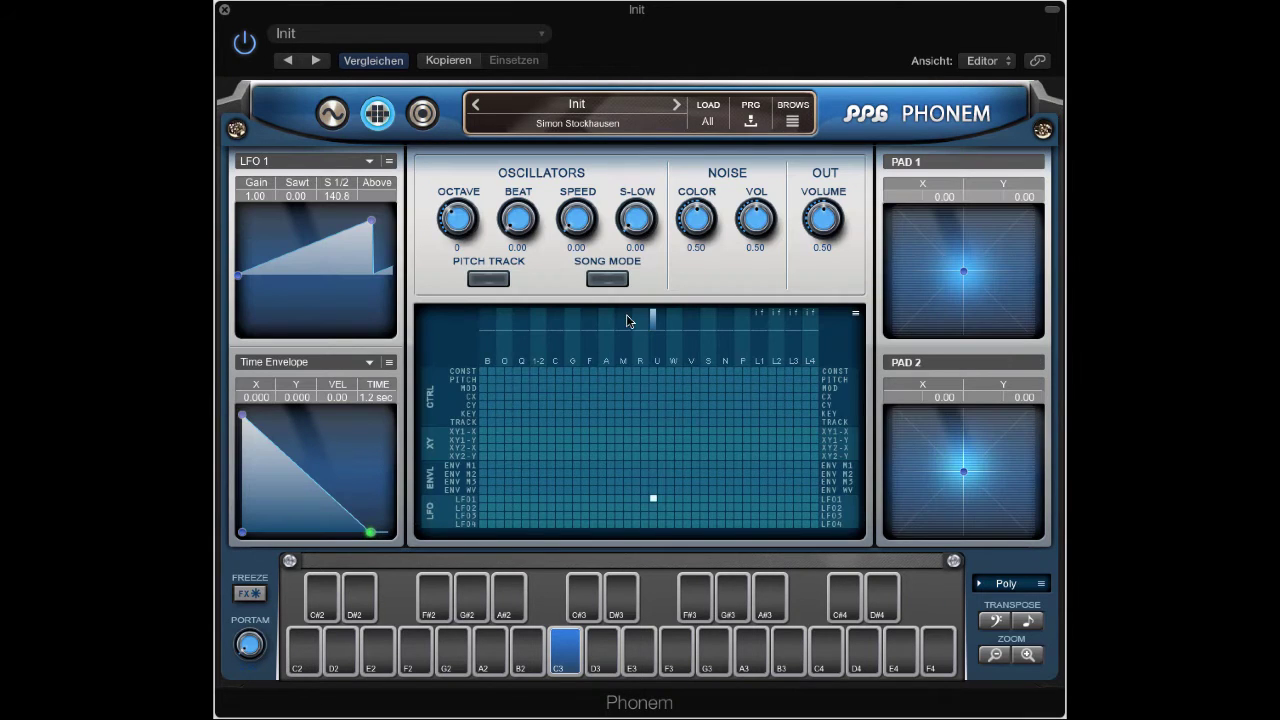
pyautogui.moveTo(260, 199); pyautogui.dragTo(262, 280)
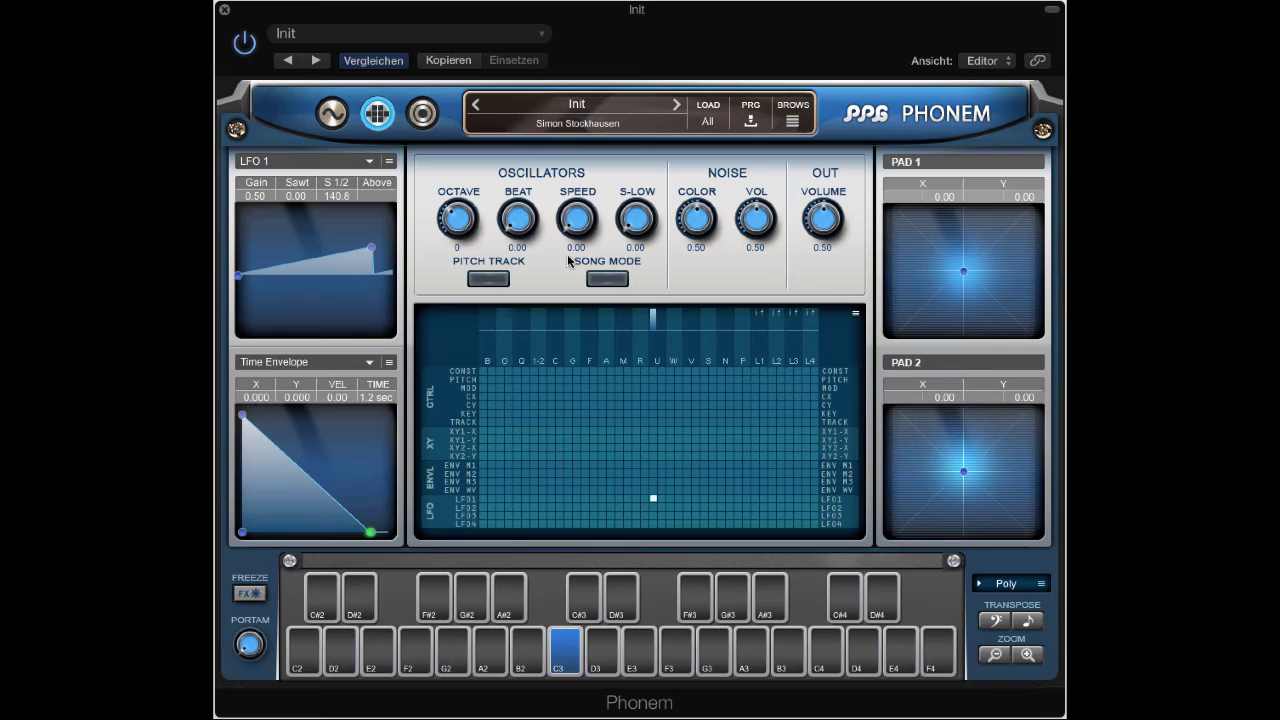
pyautogui.click(331, 113)
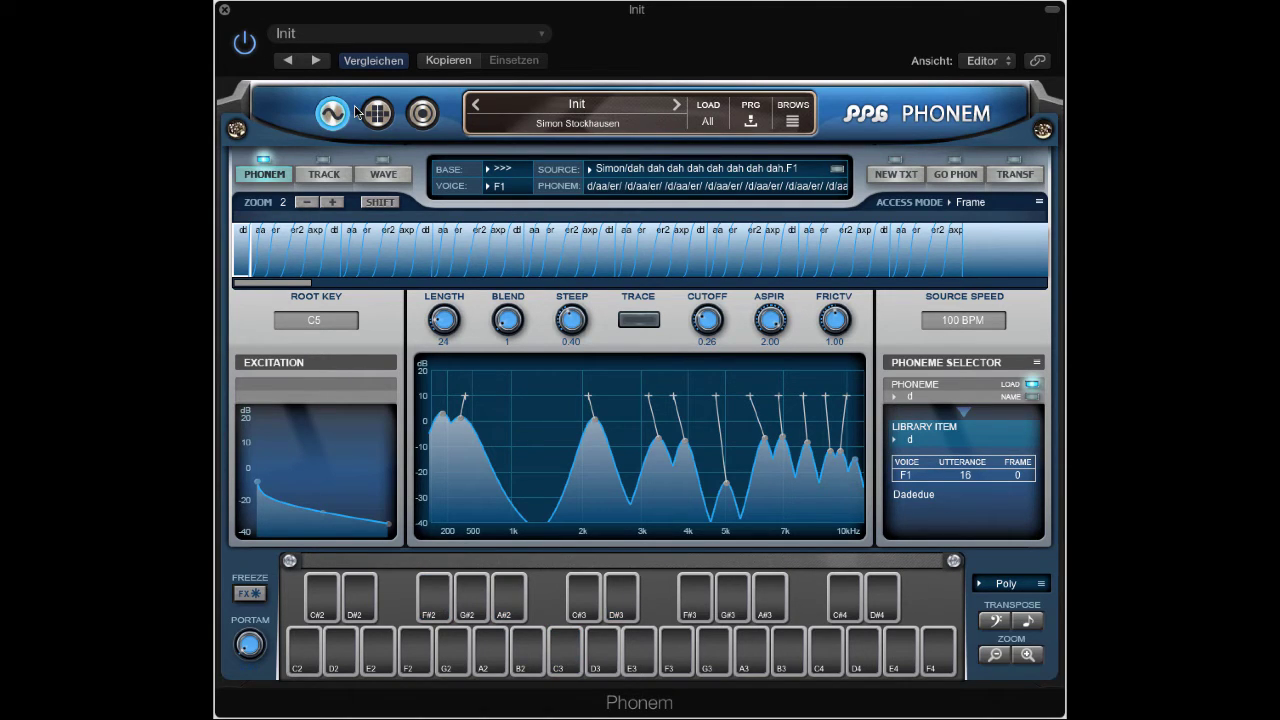
# - Open the phoneme track editor and switch Pitch Track on
pyautogui.click(324, 175)
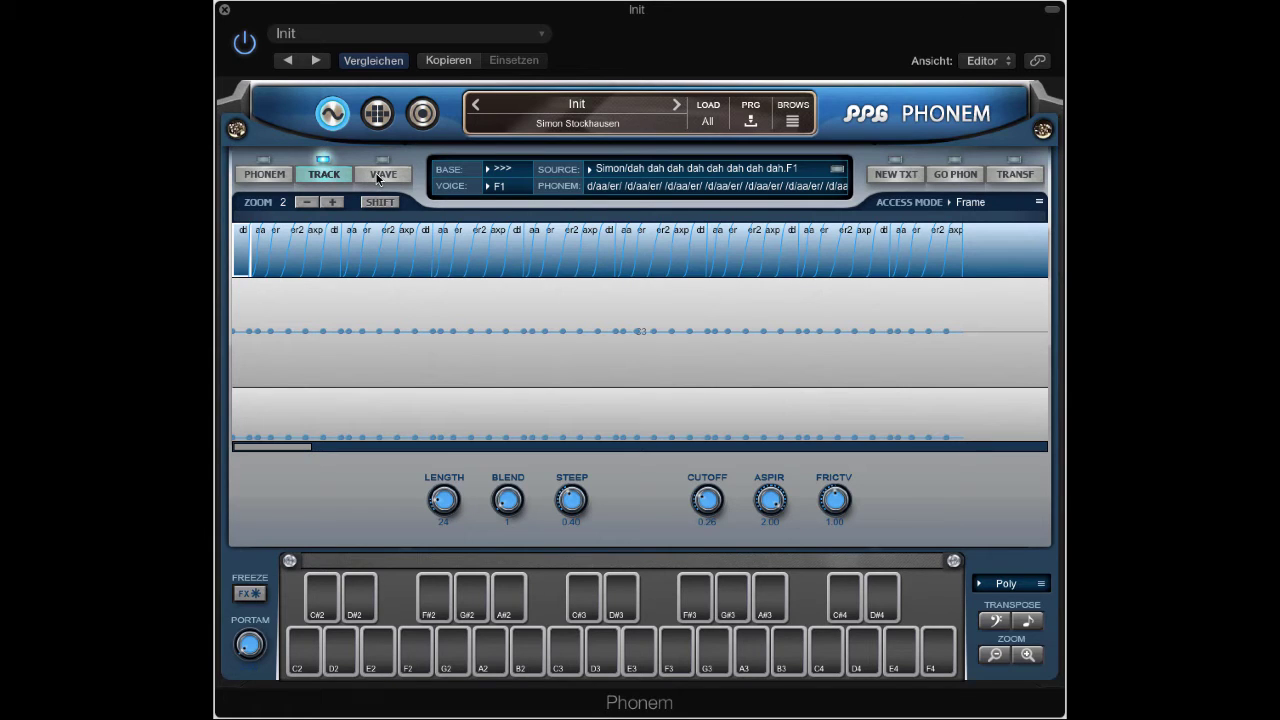
pyautogui.click(385, 116)
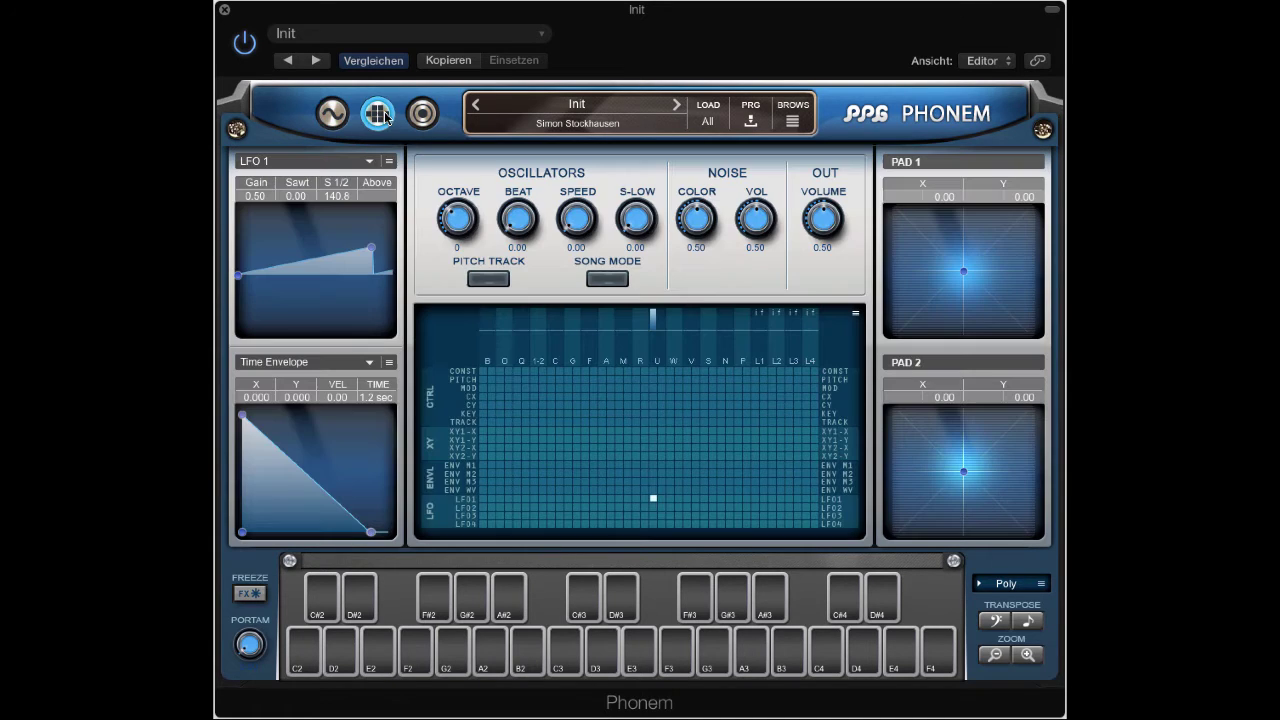
pyautogui.click(490, 277)
# - Zoom the pitch track from 2 to 3 and try a breakpoint on the first syllable
pyautogui.click(331, 116)
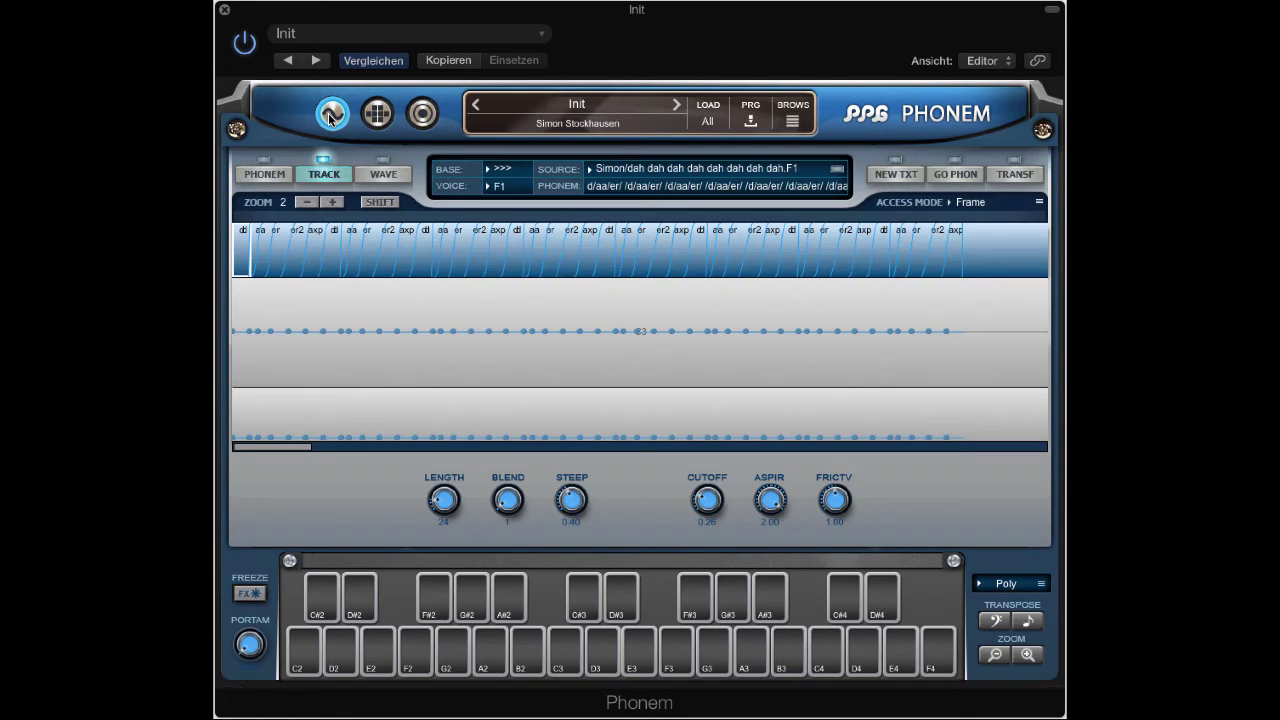
pyautogui.click(333, 203)
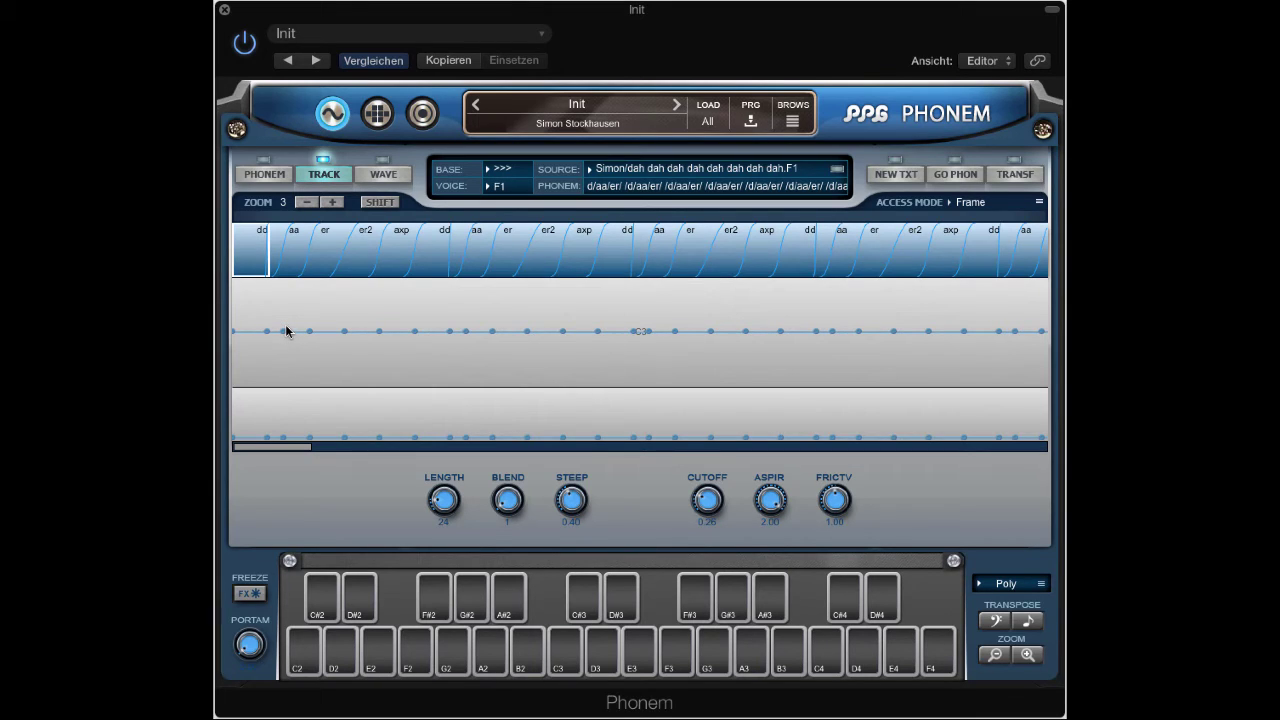
pyautogui.click(286, 331)
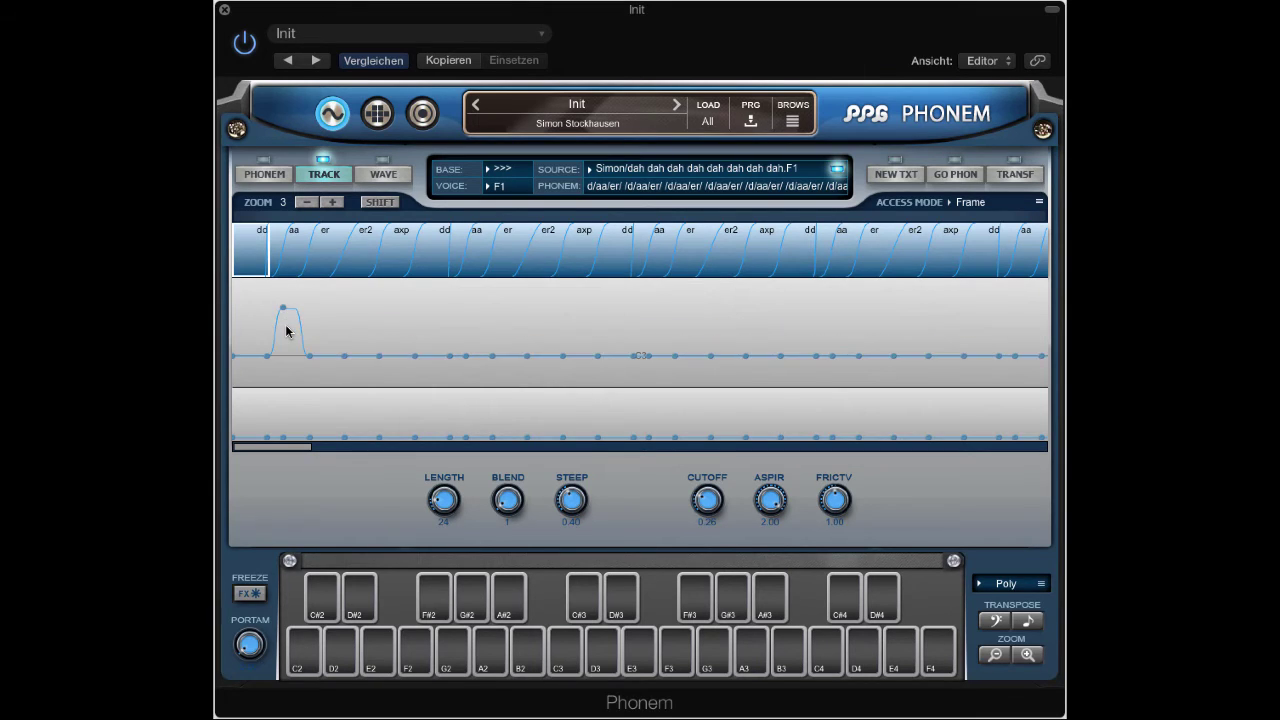
pyautogui.scroll(-4, 286, 331)
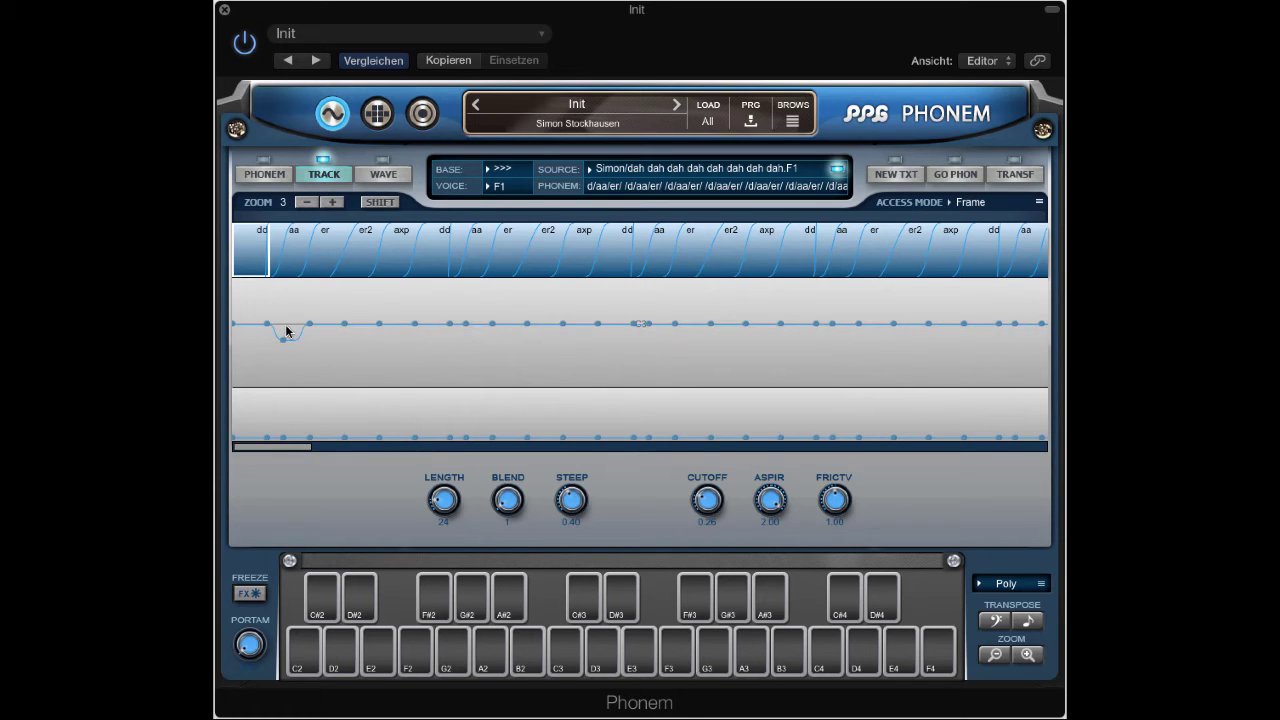
pyautogui.scroll(2, 285, 331)
# - Try raising a mid-sequence pitch point, then reset the curve flat and scroll back to the start
pyautogui.click(636, 374)
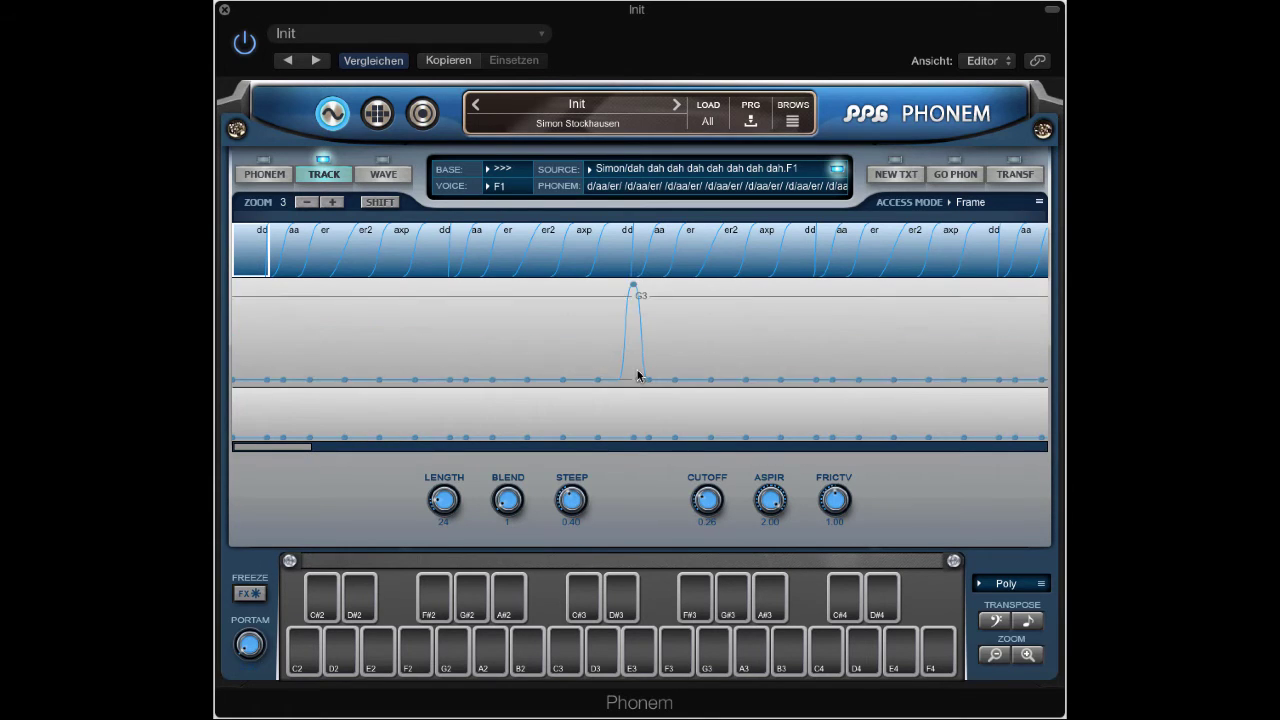
pyautogui.scroll(-3, 638, 376)
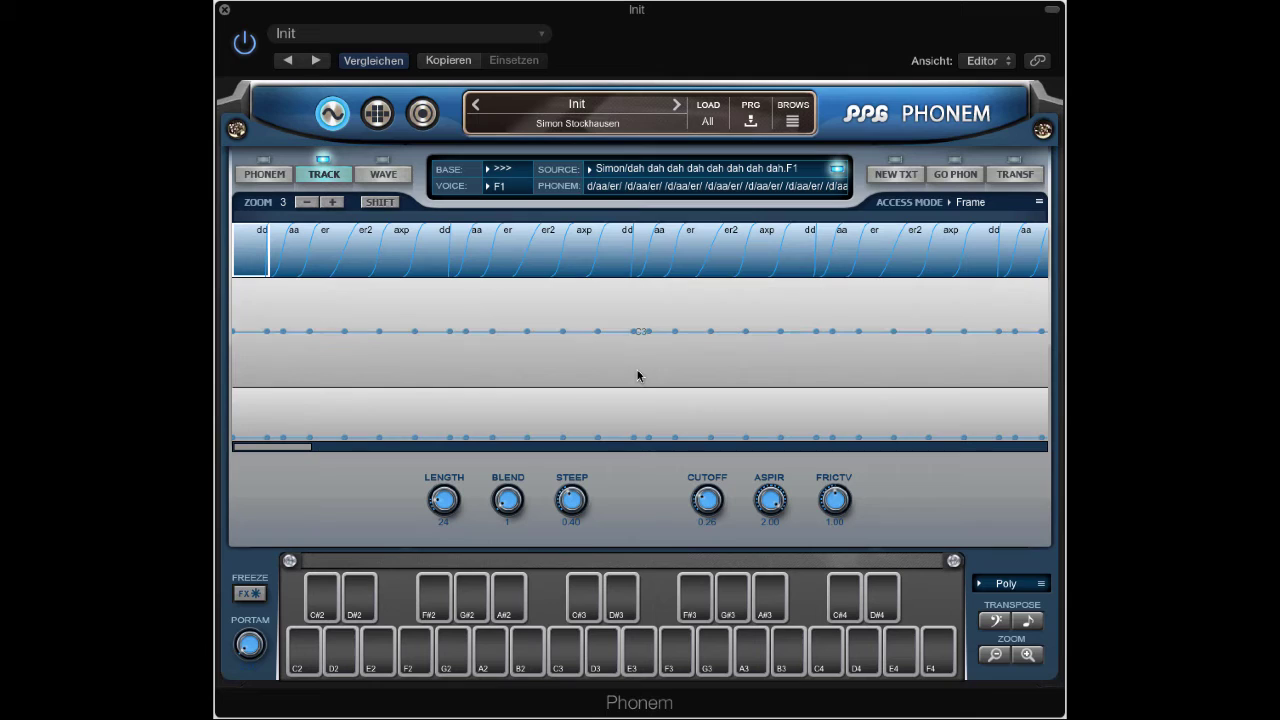
pyautogui.moveTo(288, 447); pyautogui.dragTo(872, 460)
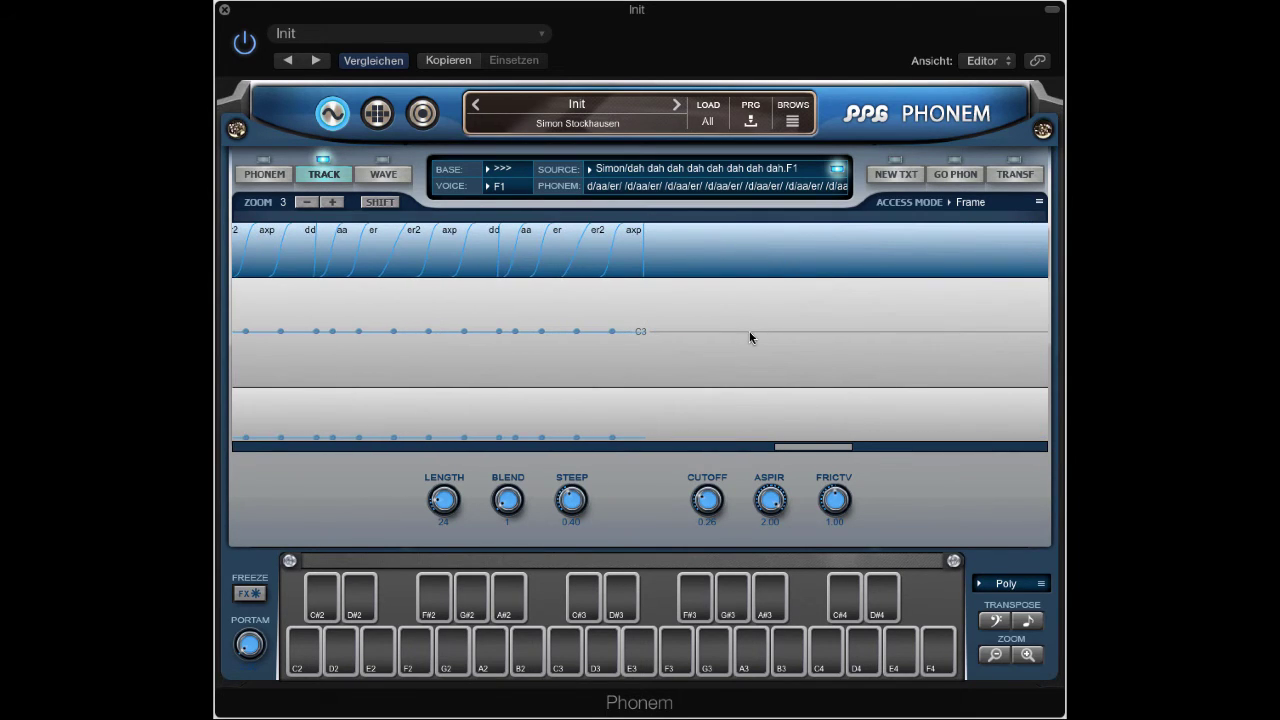
pyautogui.scroll(3, 744, 333)
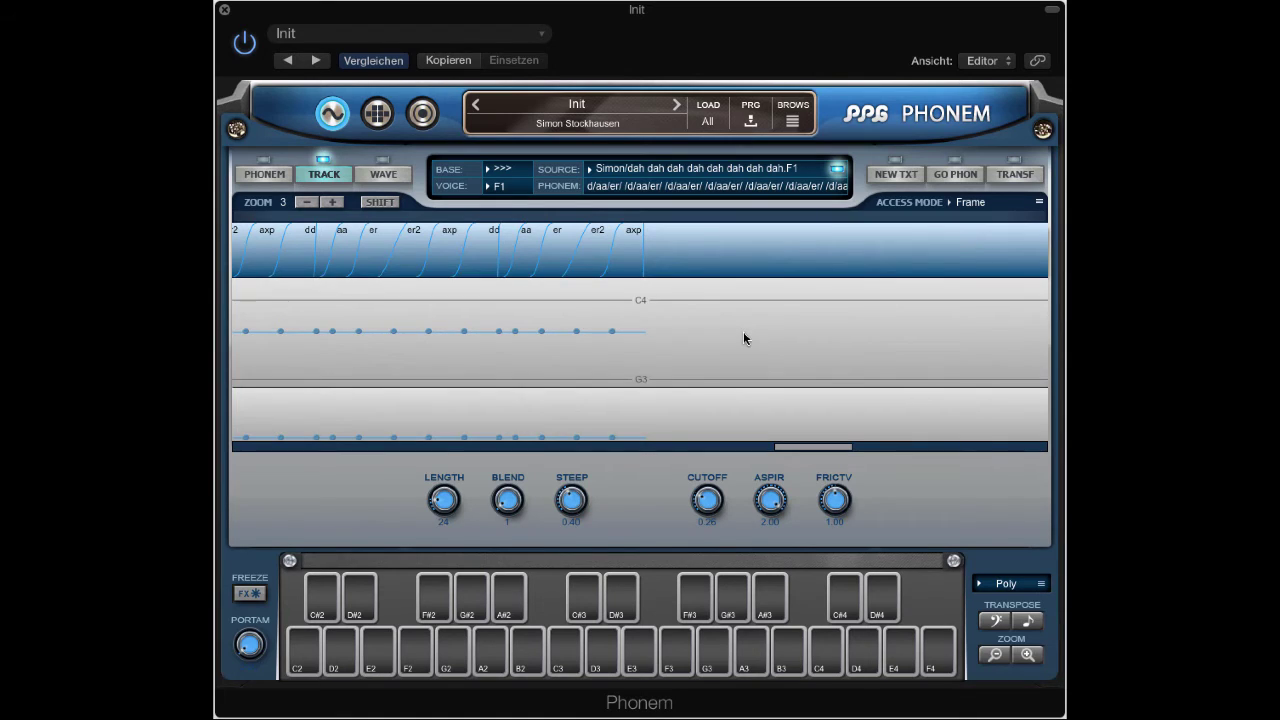
pyautogui.scroll(3, 743, 333)
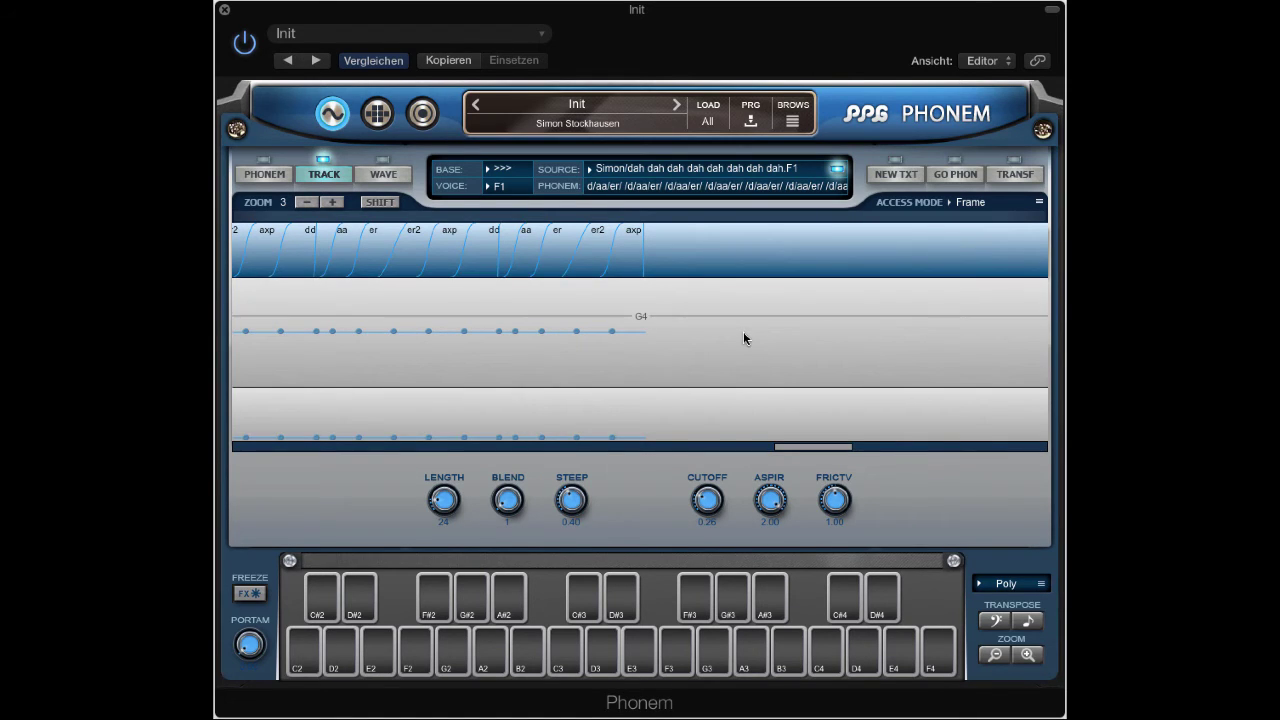
pyautogui.scroll(2, 743, 333)
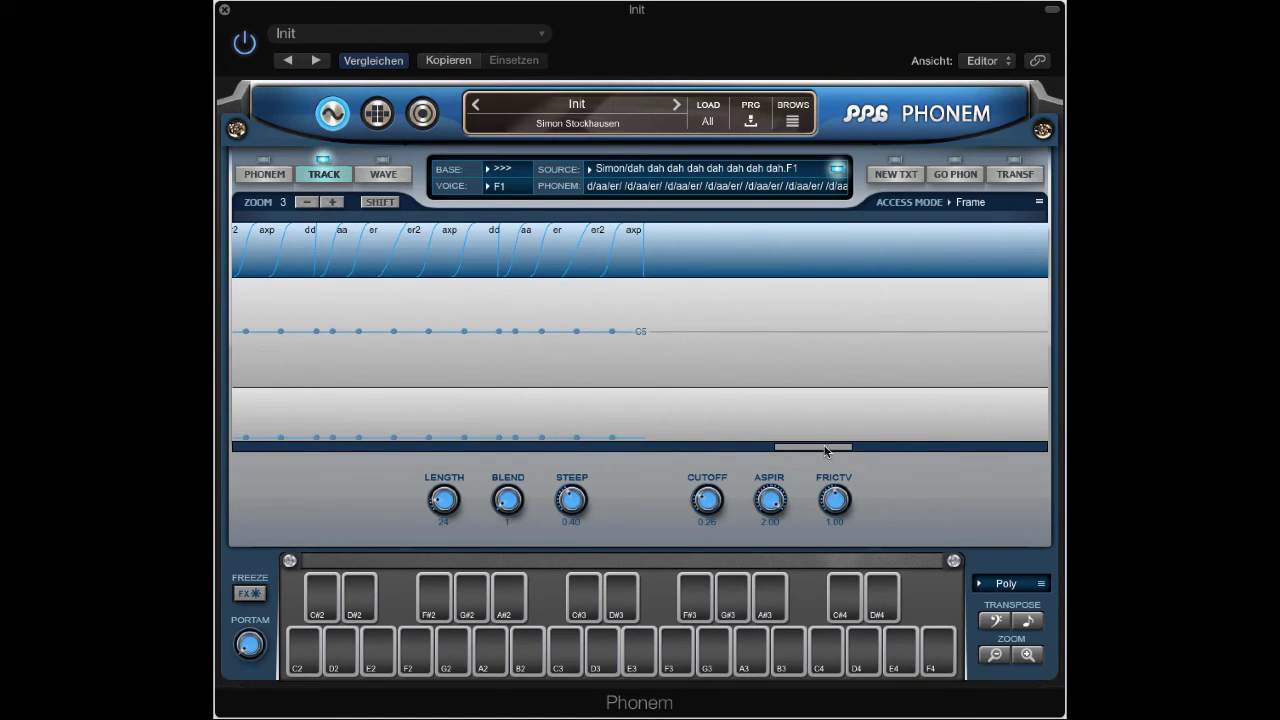
pyautogui.moveTo(828, 448); pyautogui.dragTo(214, 435)
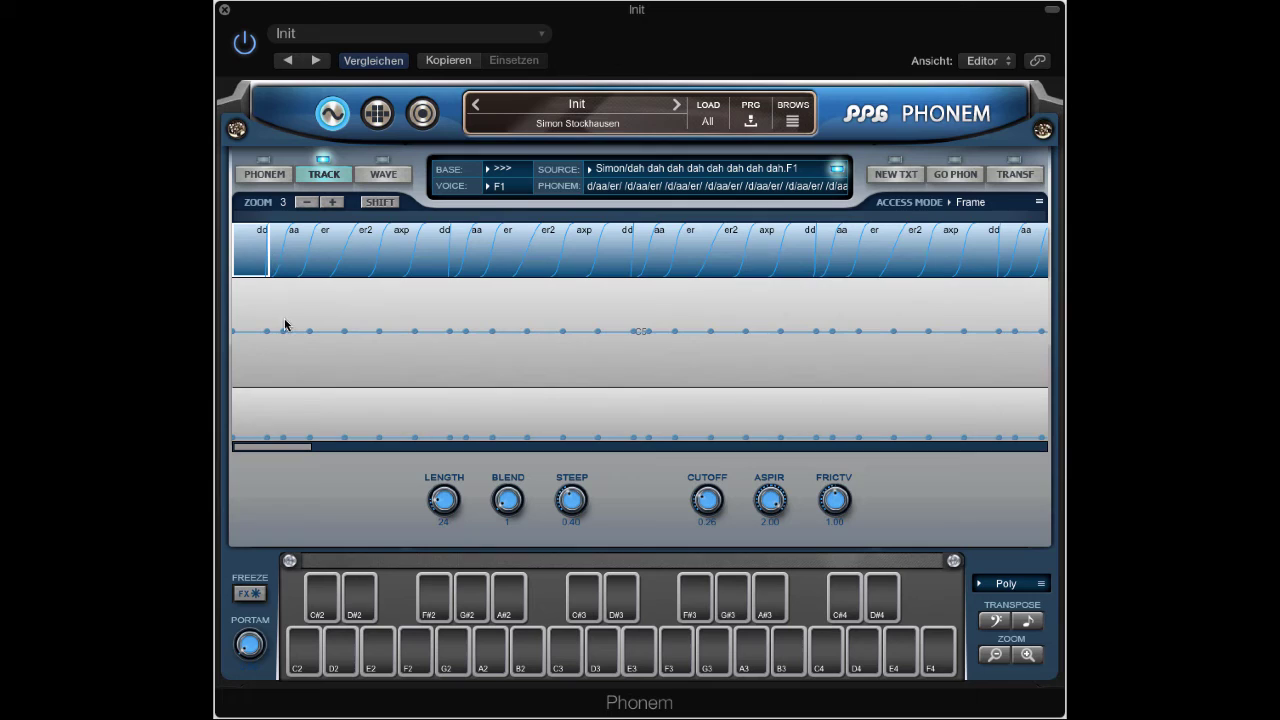
# - Drag the pitch points under the first syllable's er2 upward into a raised bump
pyautogui.moveTo(286, 325); pyautogui.dragTo(286, 324)
pyautogui.moveTo(349, 330); pyautogui.dragTo(349, 328)
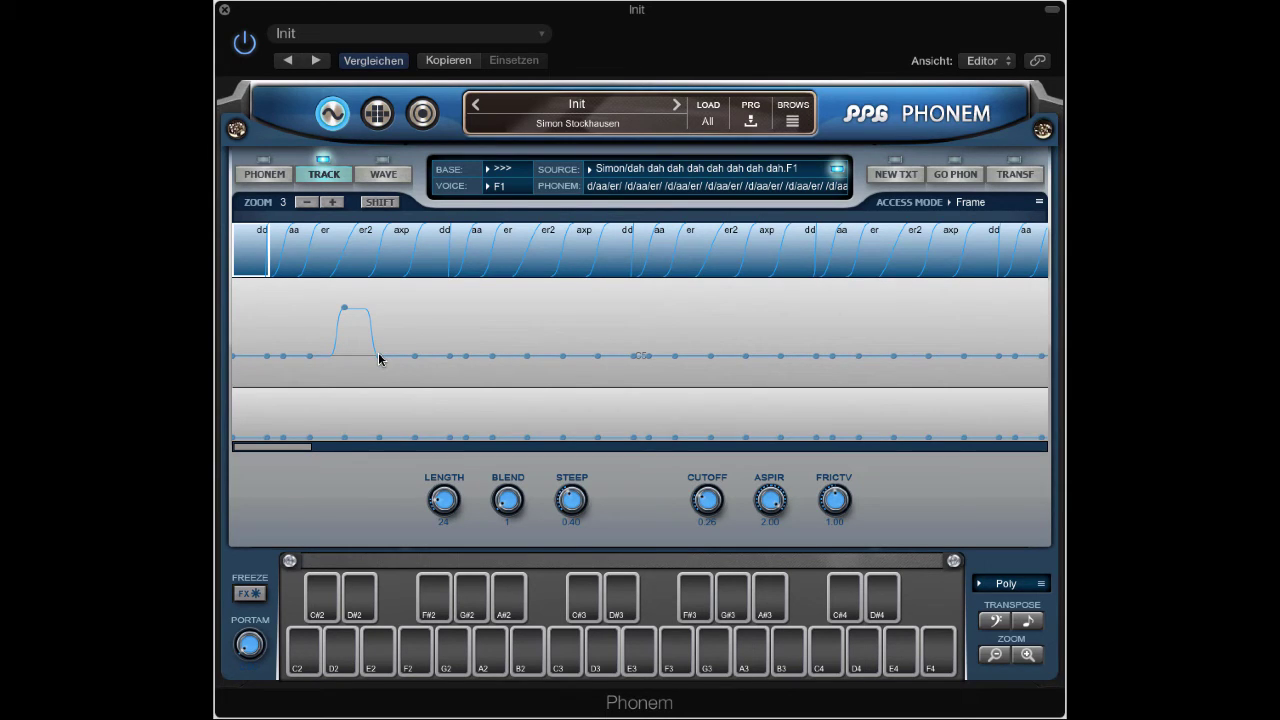
# - Extend the first pitch plateau rightward and raise a second plateau under the third syllable's er2
pyautogui.click(379, 357)
pyautogui.click(415, 357)
pyautogui.click(450, 344)
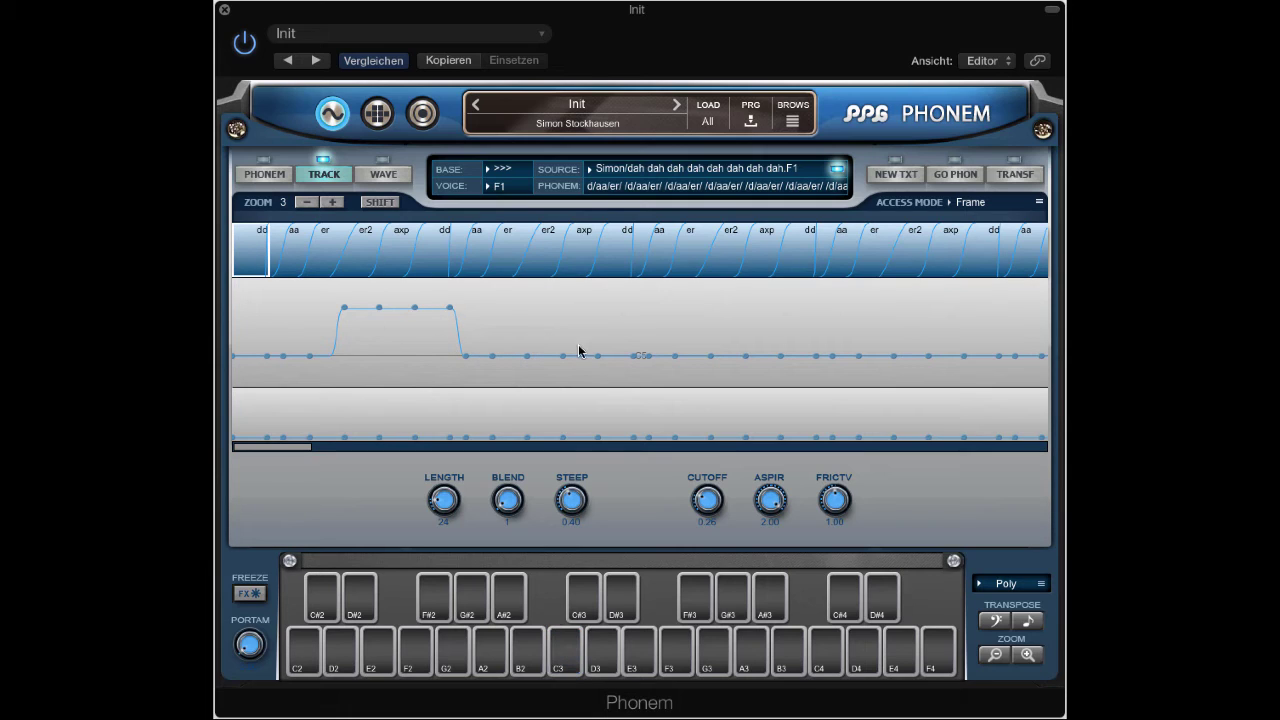
pyautogui.click(708, 337)
pyautogui.moveTo(708, 337); pyautogui.dragTo(709, 335)
# - Zoom back out to 2, drag a late pitch spike up to G5, and play on C3
pyautogui.click(309, 203)
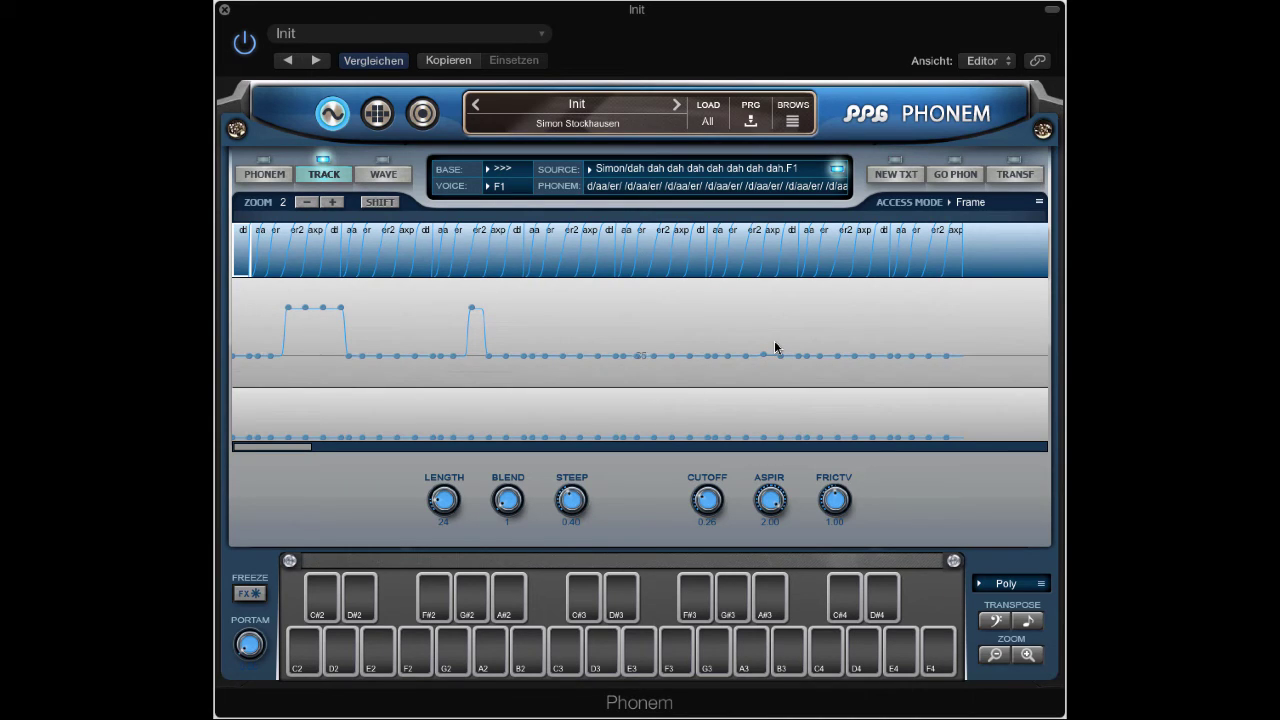
pyautogui.moveTo(781, 360)
pyautogui.mouseDown()
pyautogui.moveTo(783, 331)
pyautogui.moveTo(797, 330)
pyautogui.mouseUp()
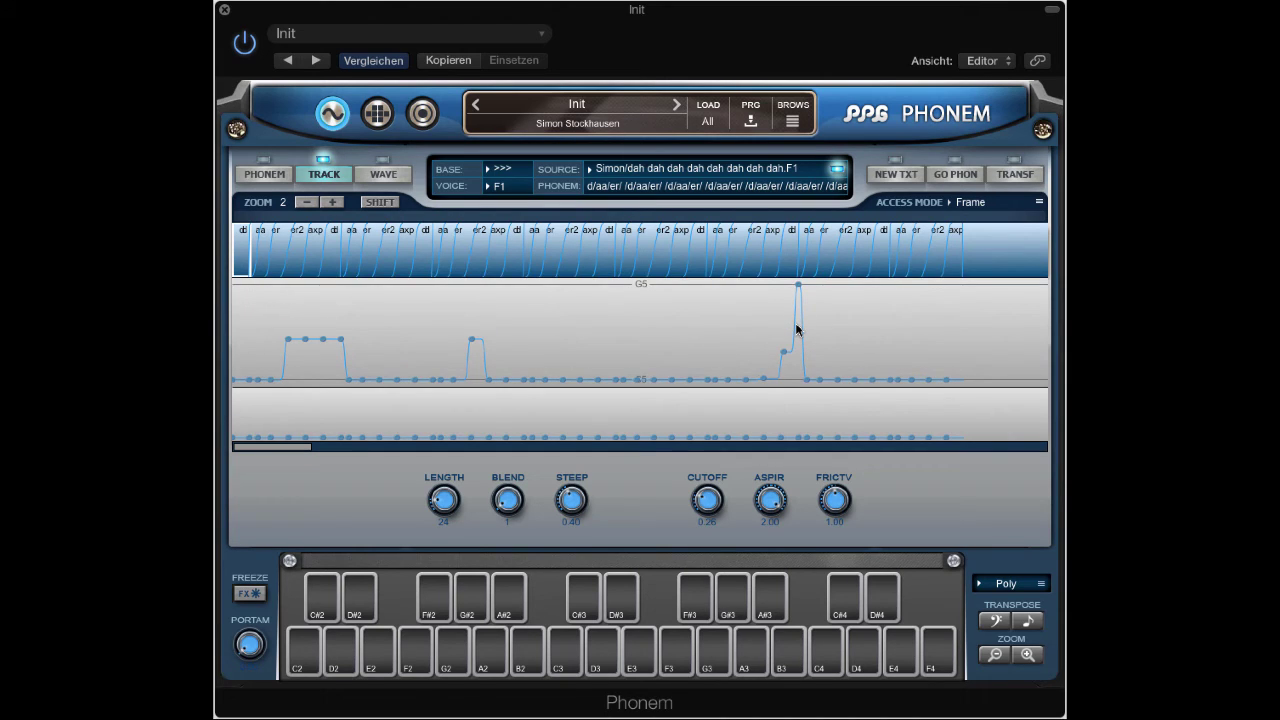
pyautogui.press('a')
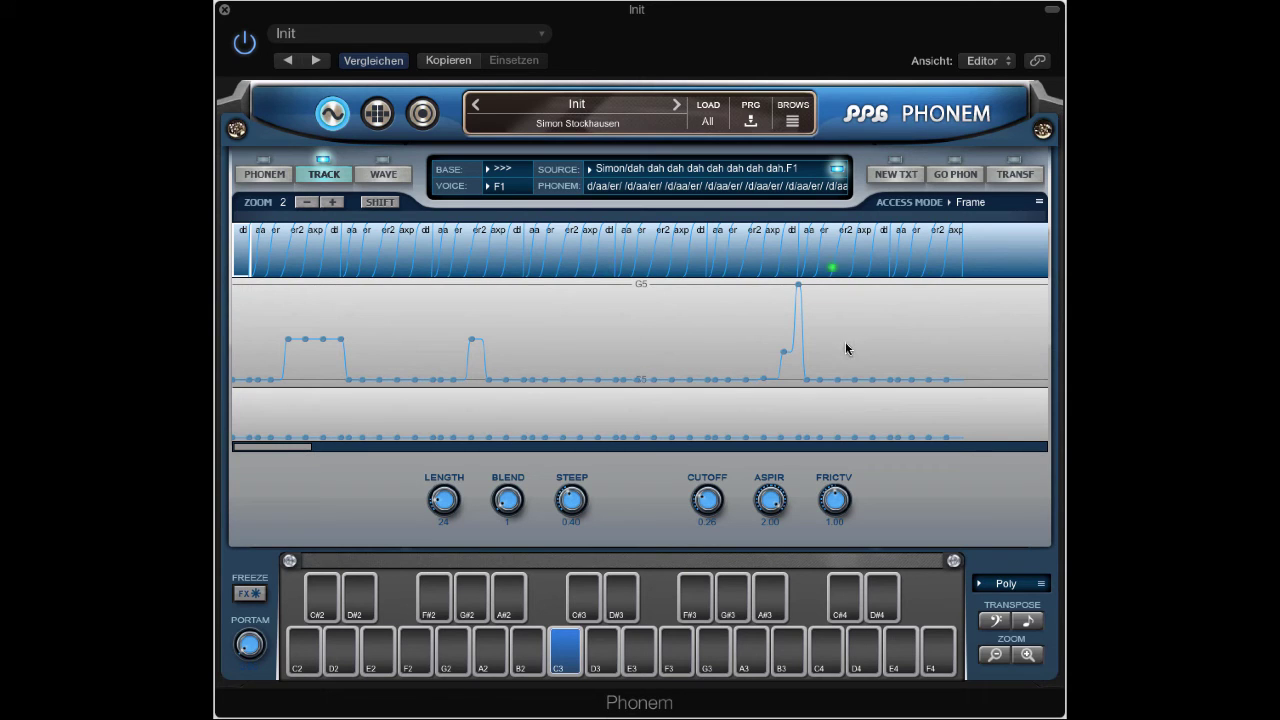
# - On the oscillator and modulation page, route LFO 2 to the column U target
pyautogui.click(378, 115)
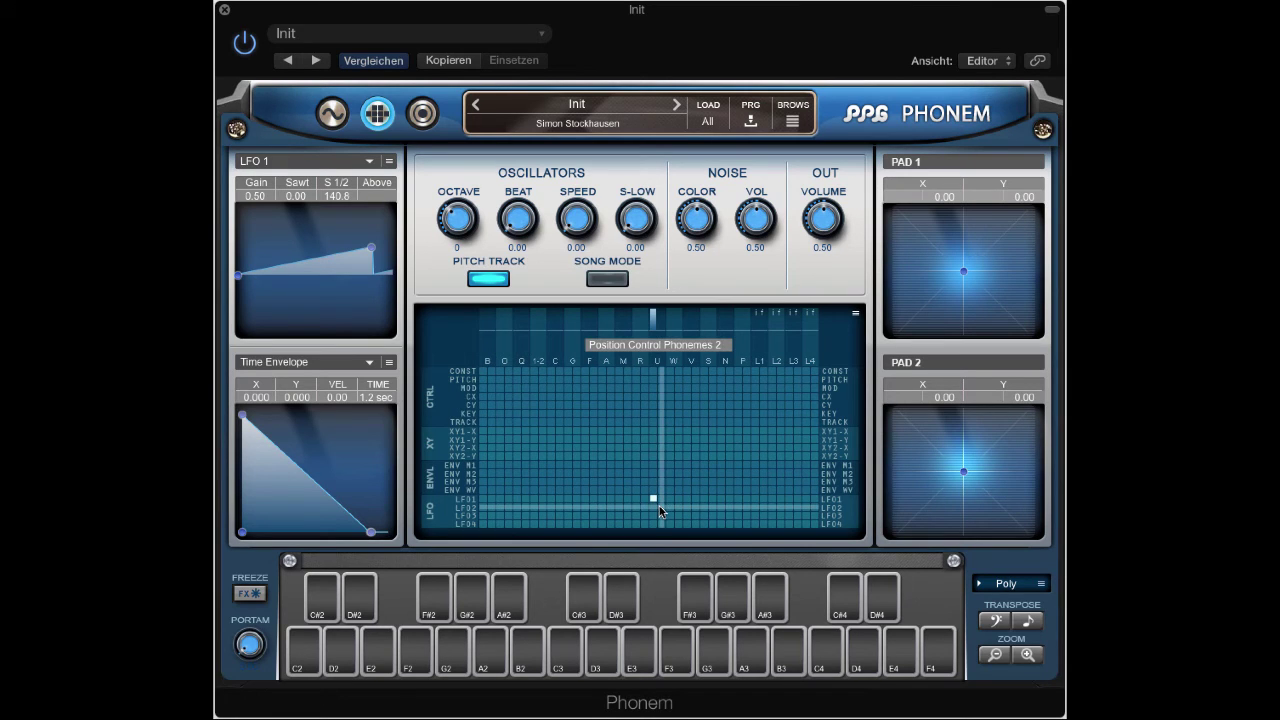
pyautogui.click(662, 506)
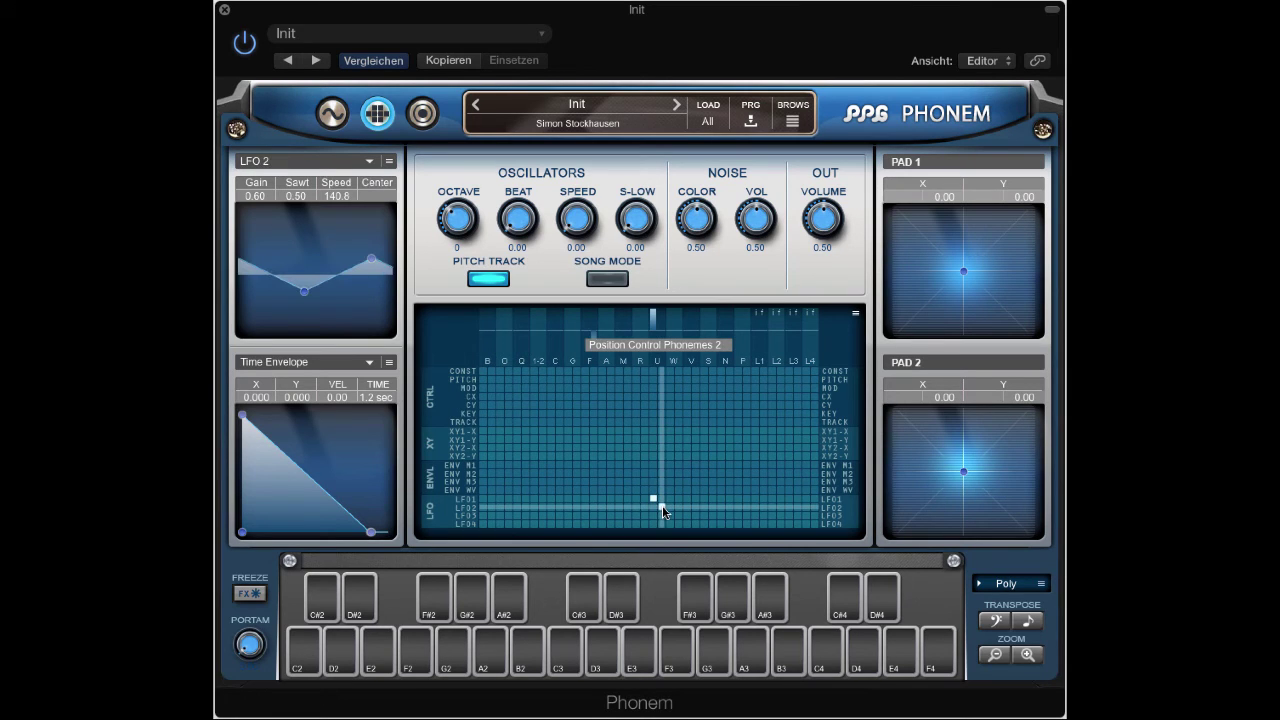
pyautogui.click(295, 183)
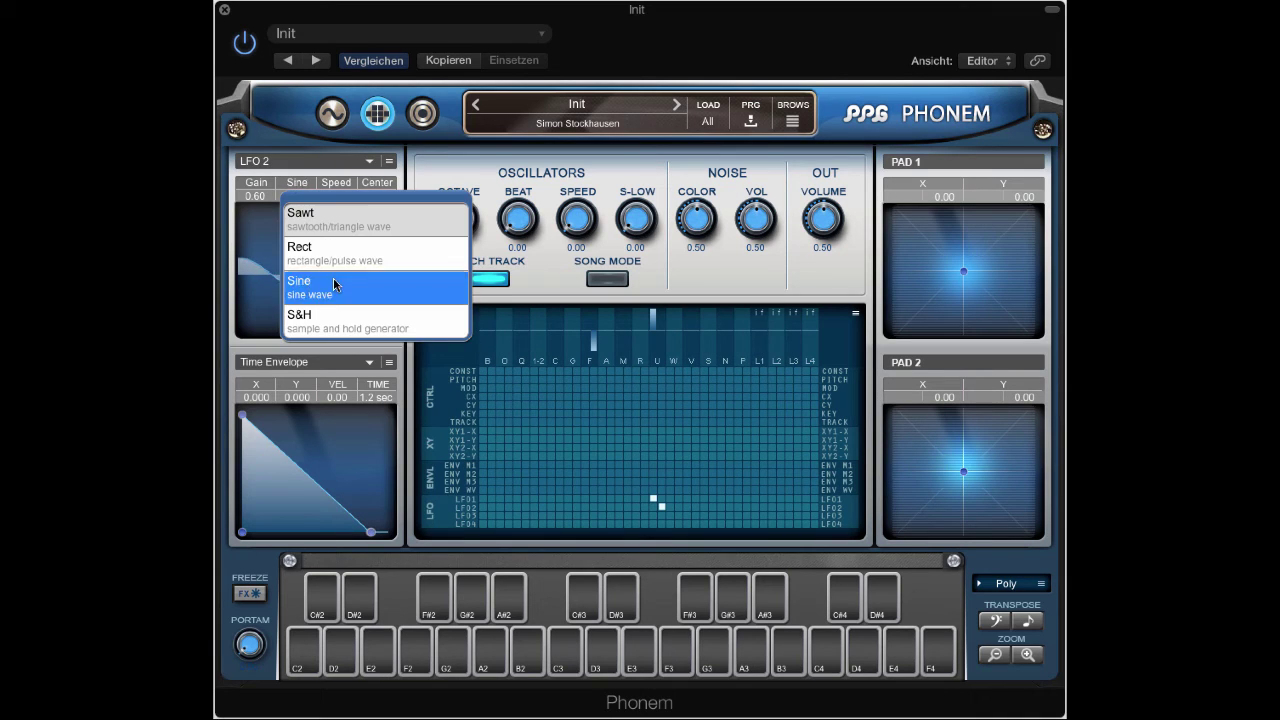
# - Make LFO 2 a sine wave synced to one full bar (S 1)
pyautogui.click(334, 283)
pyautogui.click(337, 183)
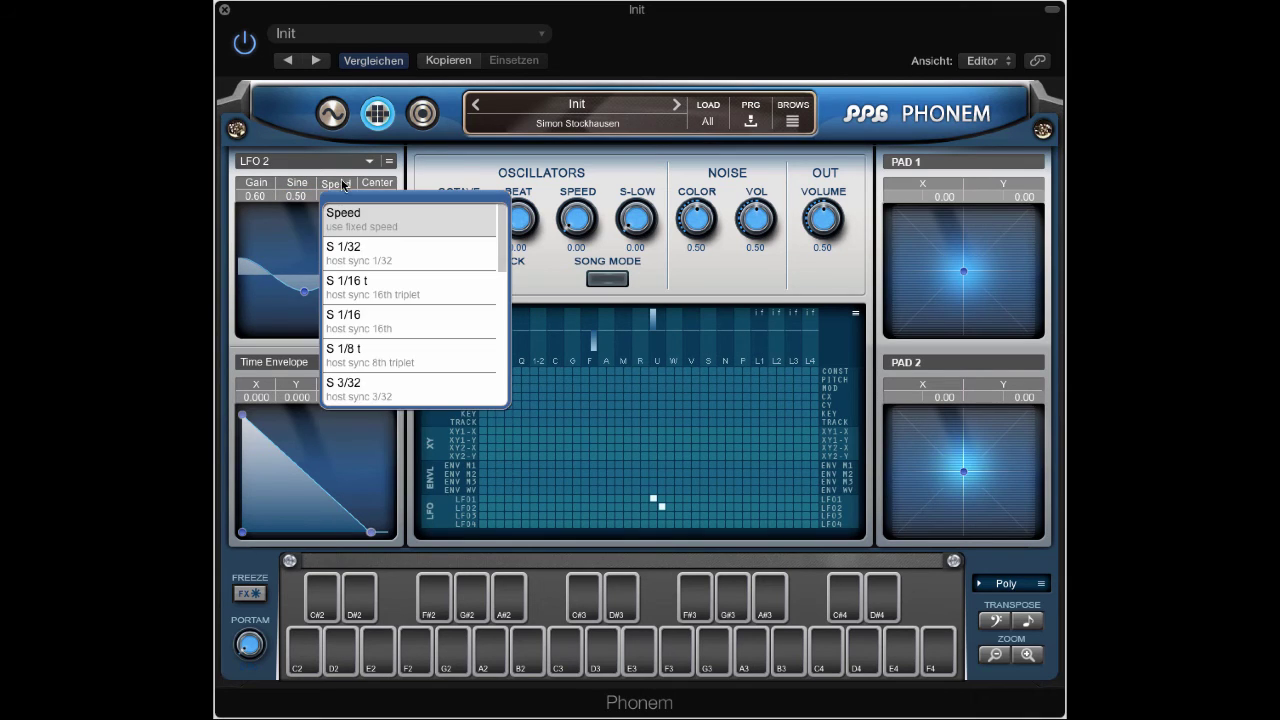
pyautogui.moveTo(501, 244); pyautogui.dragTo(500, 355)
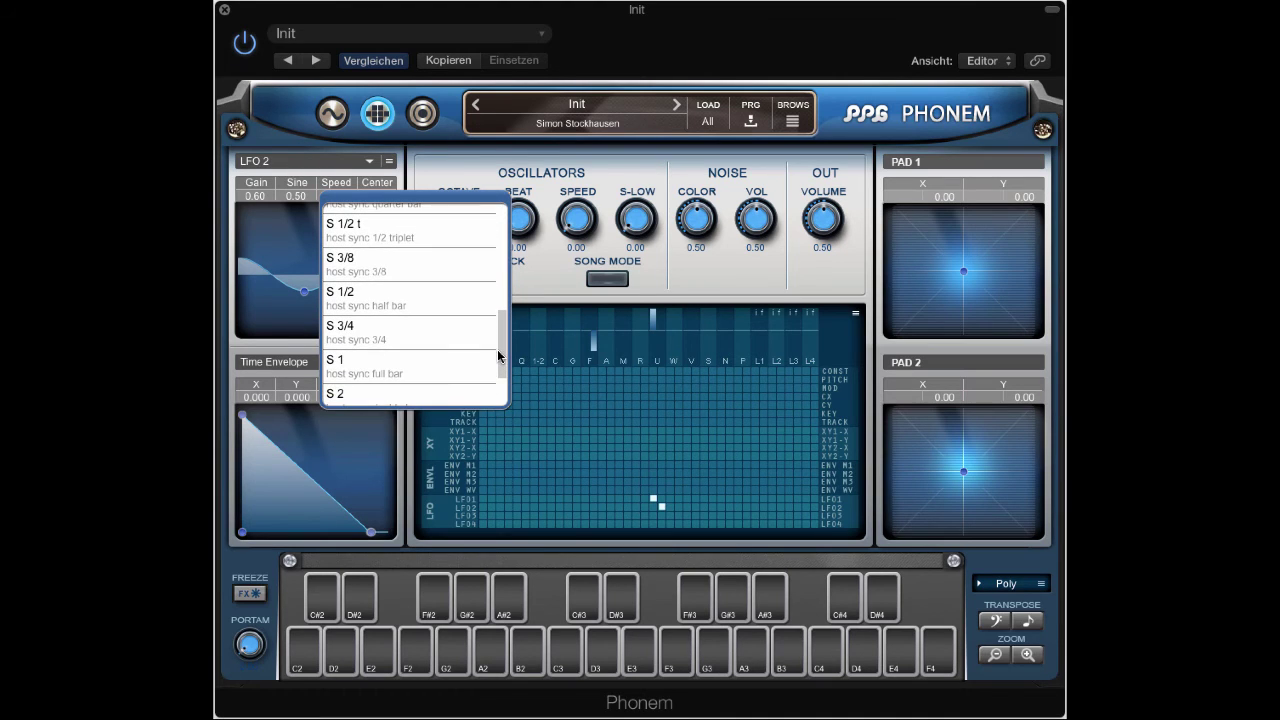
pyautogui.click(391, 365)
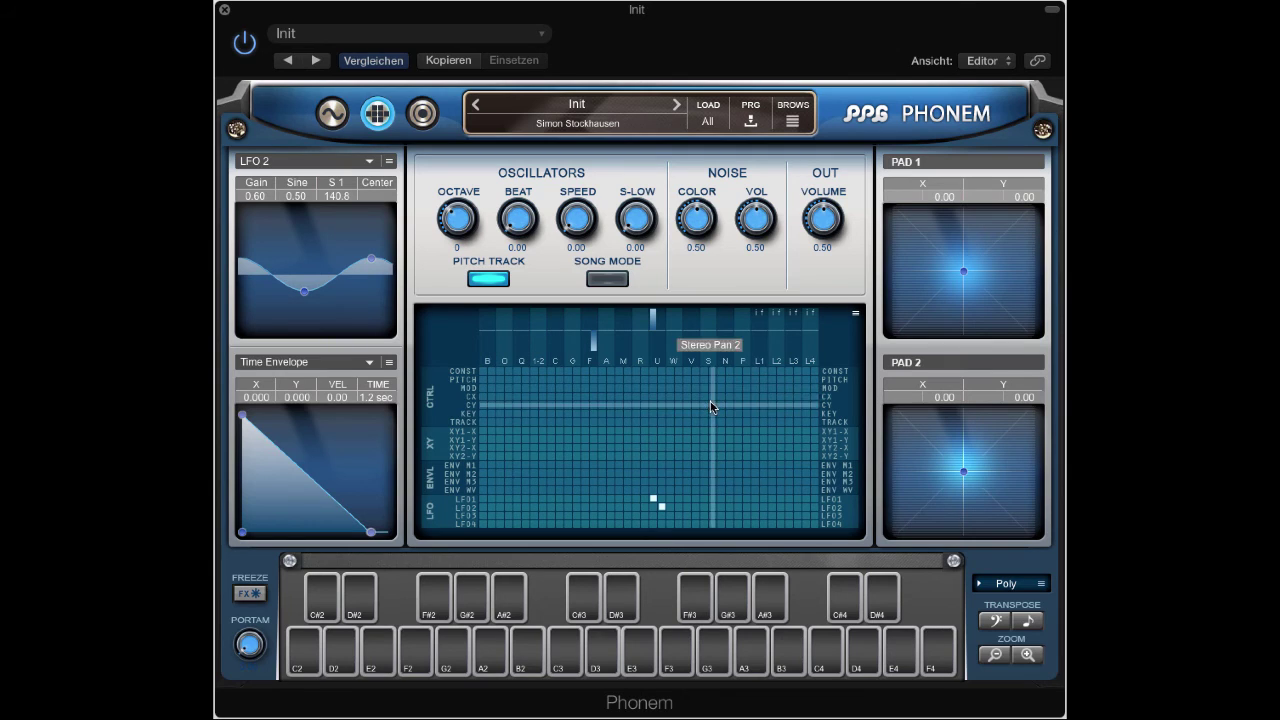
# - Route LFO 2 to Stereo Pan 1 and change its sync rate from S 1 to S 1/2
pyautogui.click(703, 507)
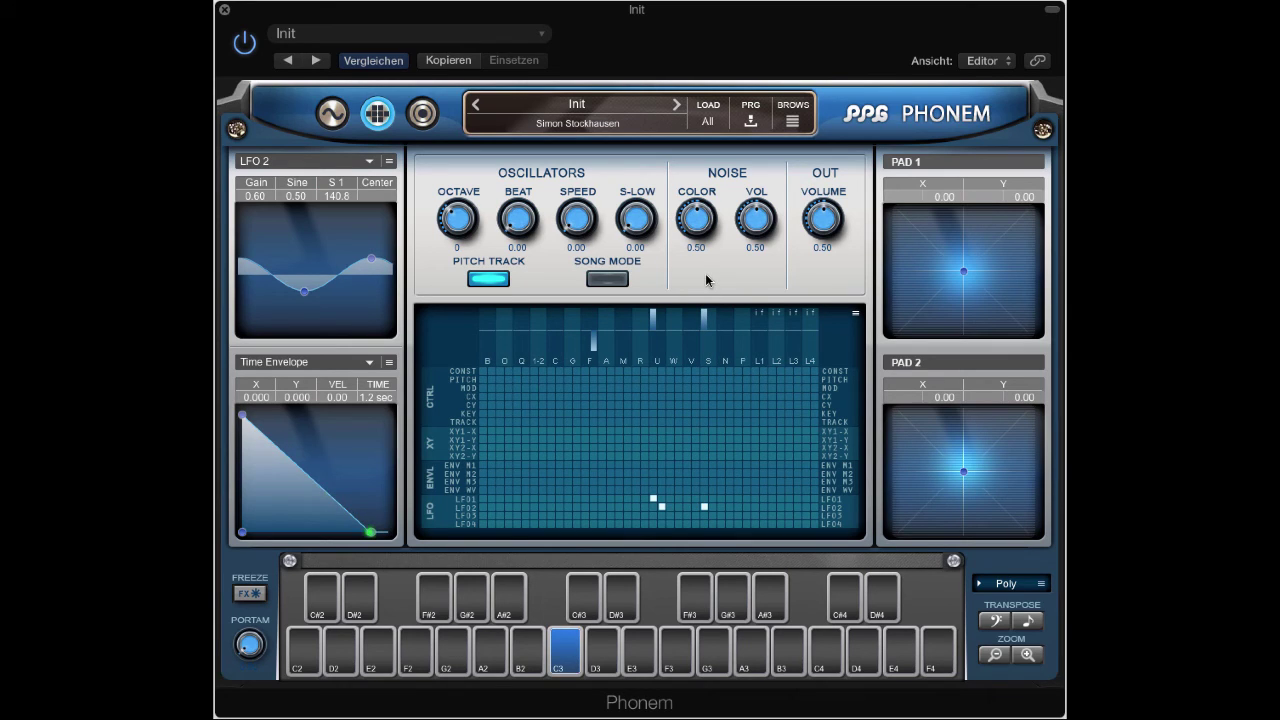
pyautogui.click(338, 194)
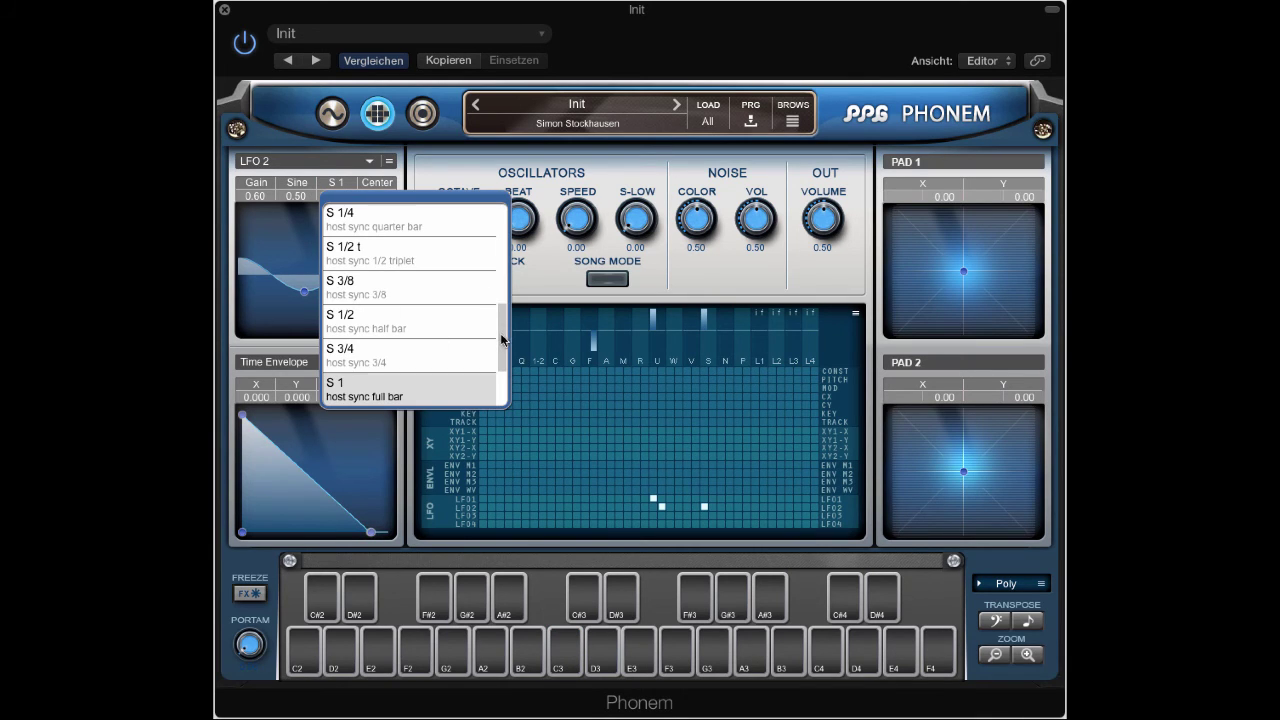
pyautogui.moveTo(501, 340); pyautogui.dragTo(501, 356)
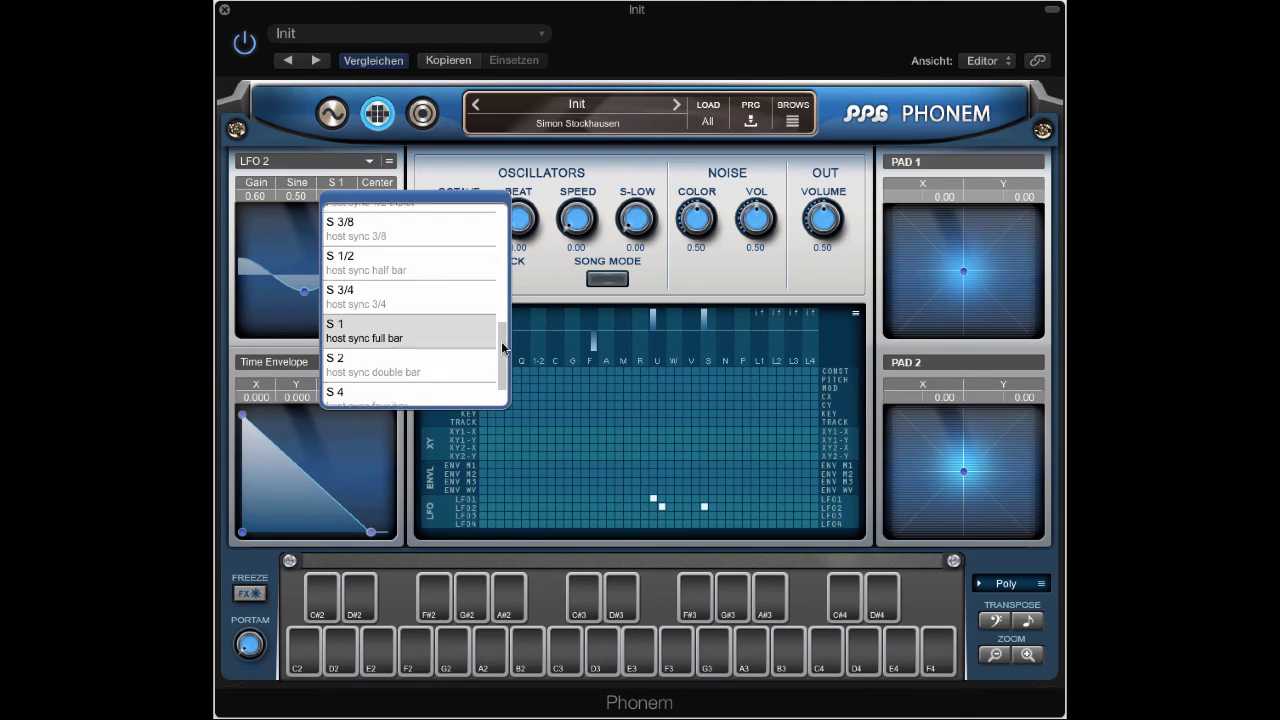
pyautogui.moveTo(501, 341); pyautogui.dragTo(501, 309)
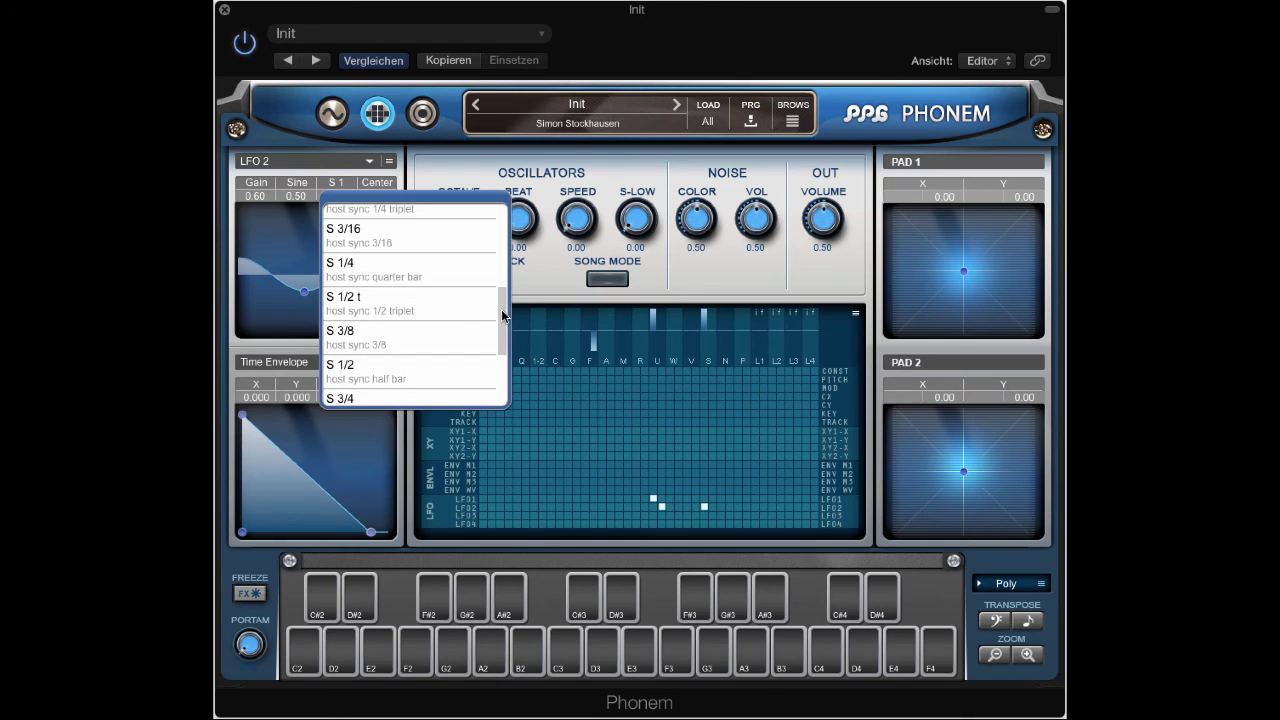
pyautogui.click(394, 369)
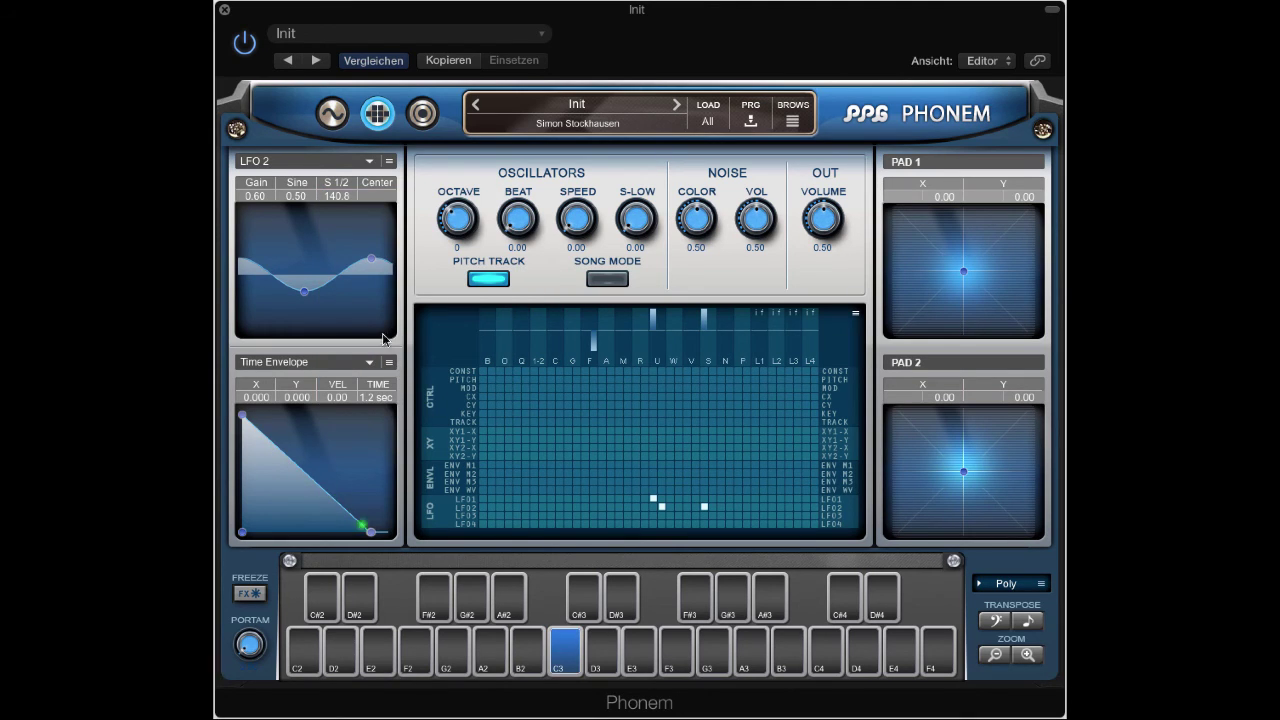
# - Switch LFO 2 to a Rect waveform and route LFO 1 to Formants Bend Fine in column B
pyautogui.click(304, 185)
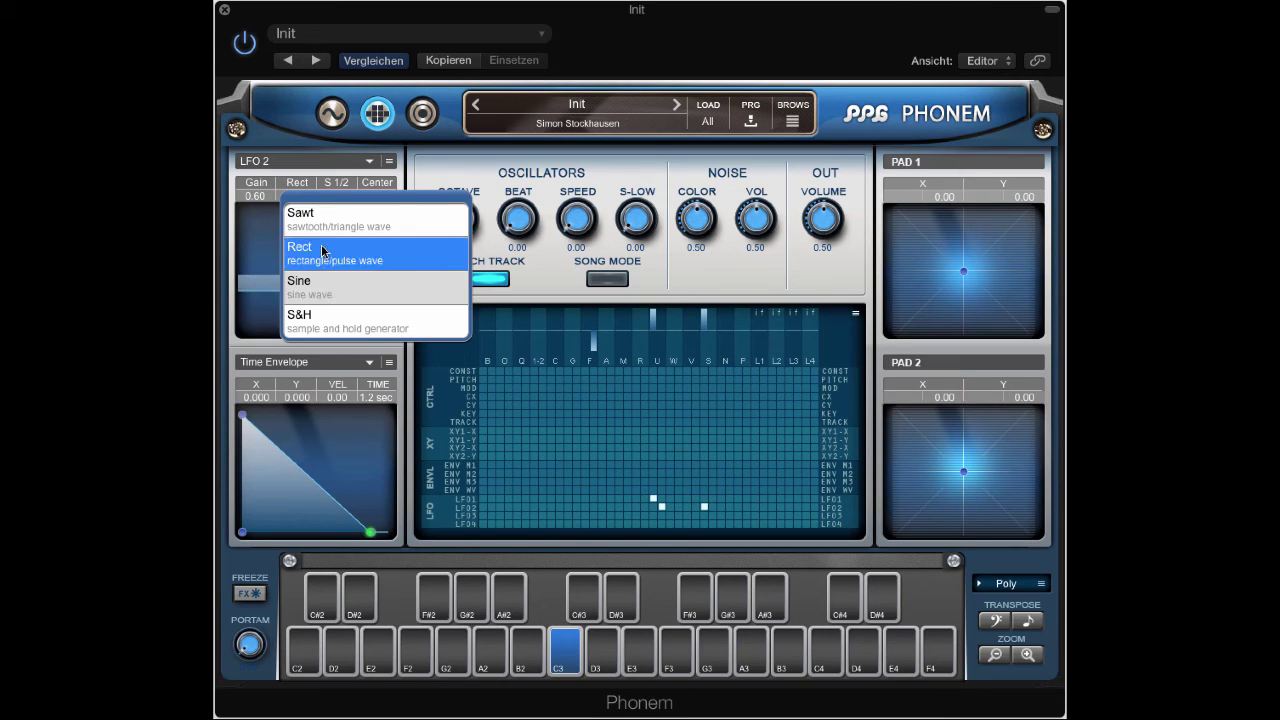
pyautogui.click(323, 251)
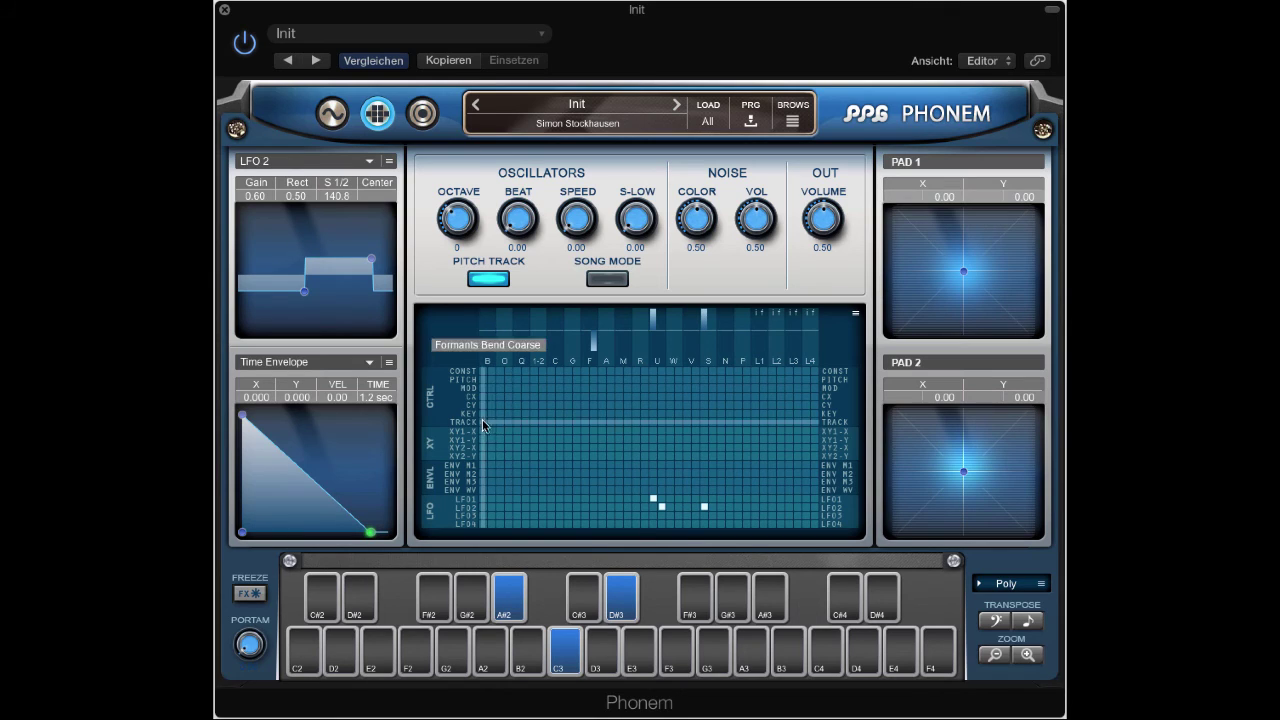
pyautogui.click(483, 499)
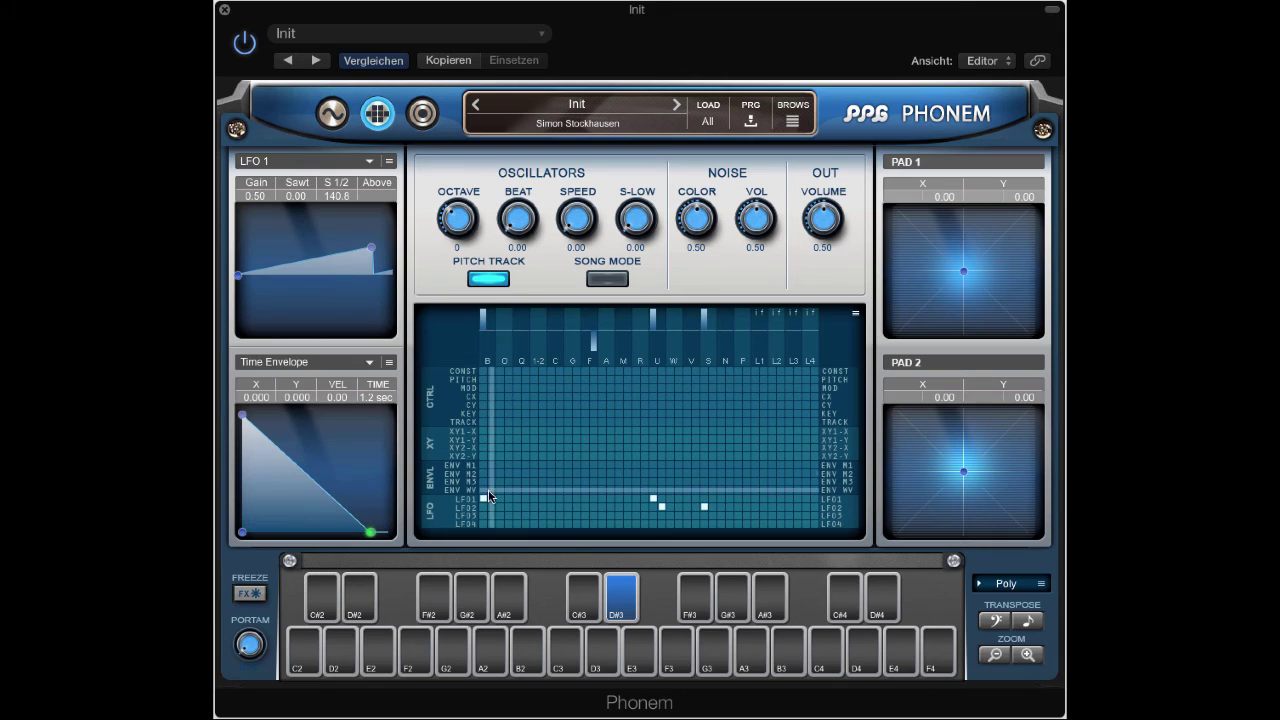
# - Reassign the column B formant modulation to LFO 3, sync it at S 3/4, and set its gain to 1.00
pyautogui.click(483, 517)
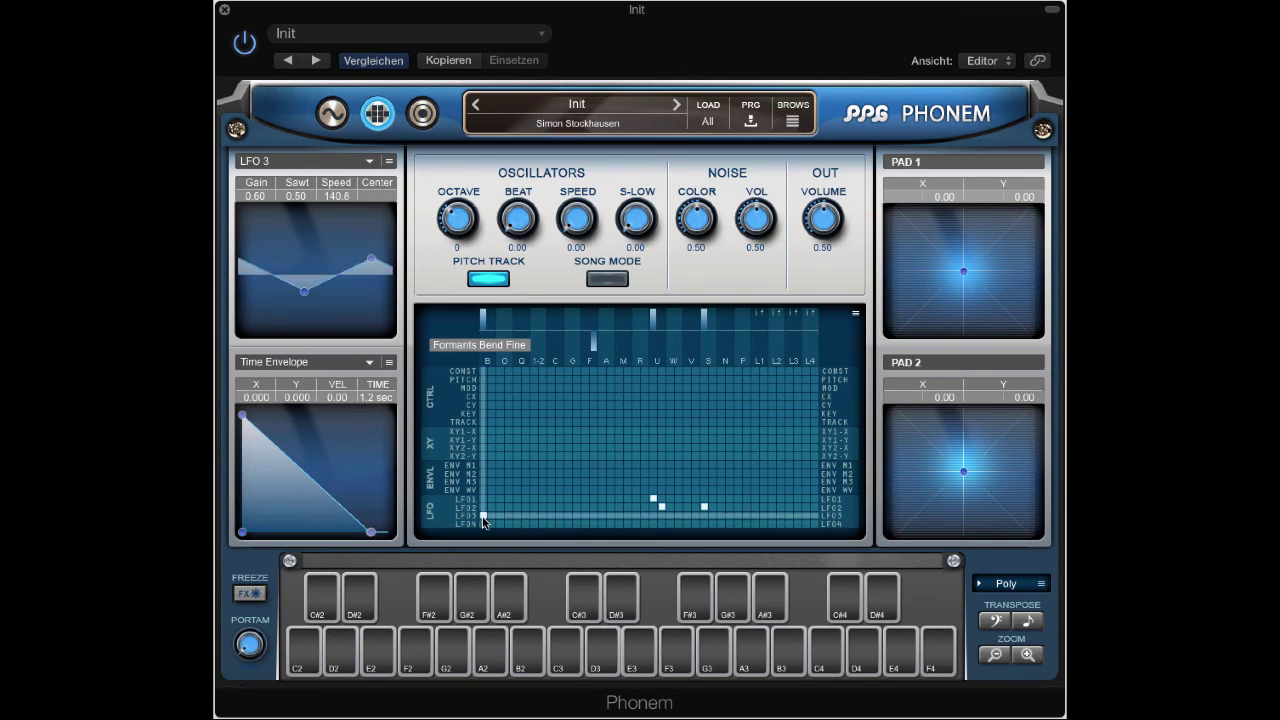
pyautogui.click(338, 192)
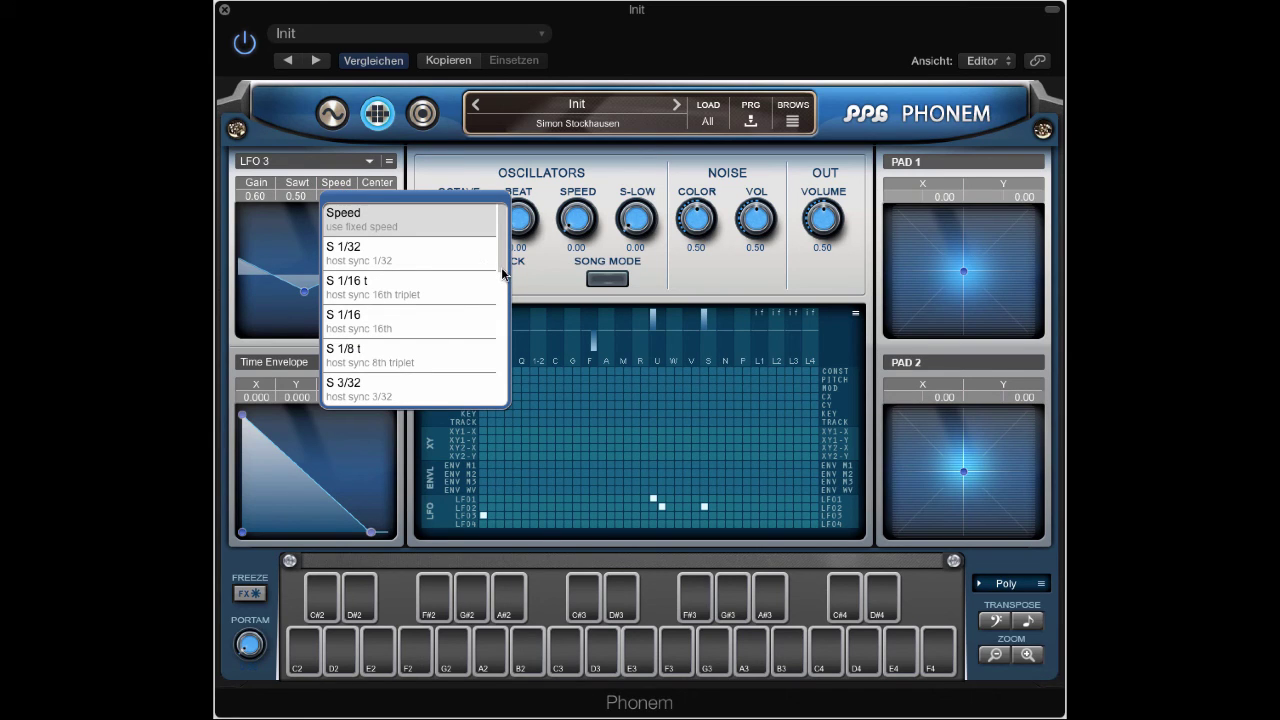
pyautogui.moveTo(500, 263); pyautogui.dragTo(497, 362)
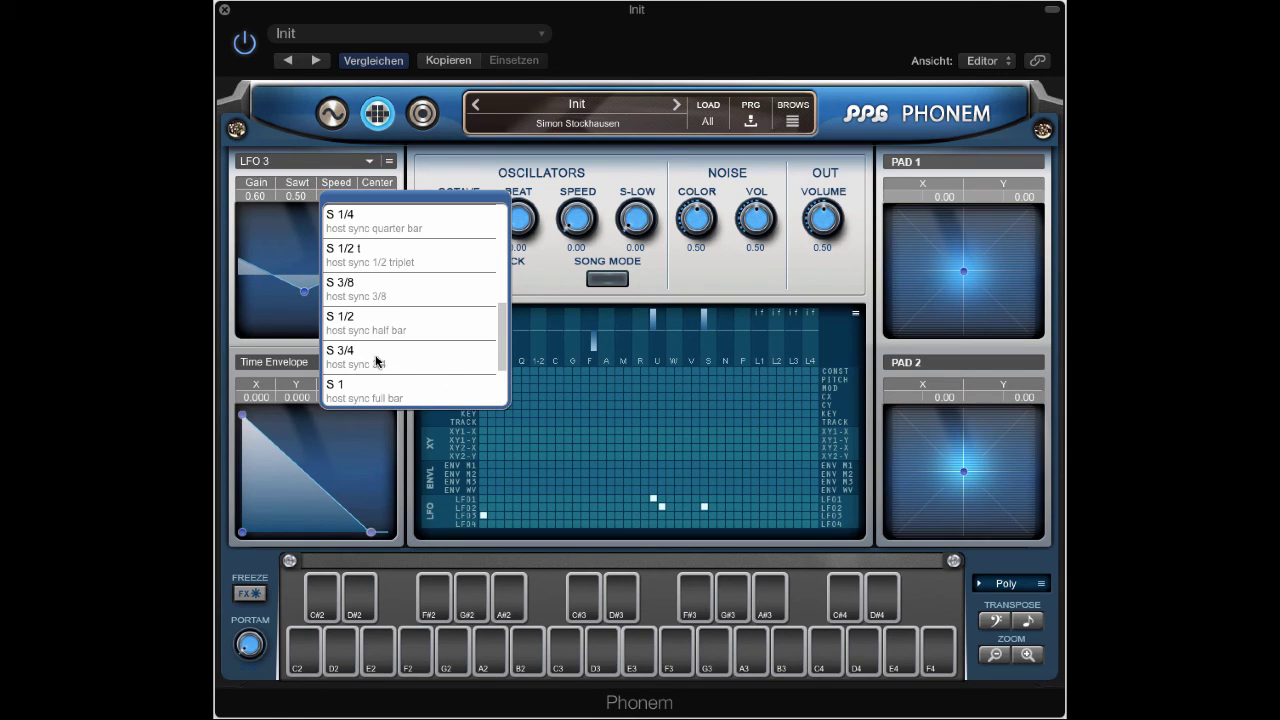
pyautogui.click(377, 355)
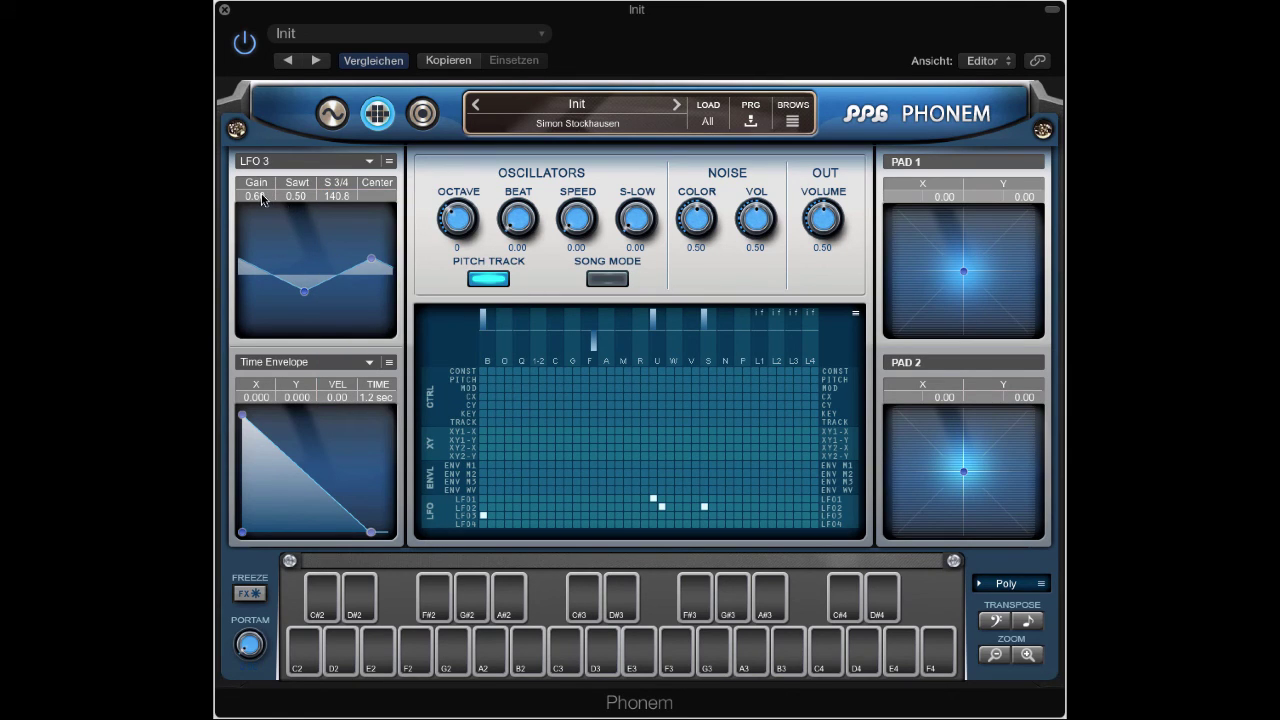
pyautogui.moveTo(262, 199); pyautogui.dragTo(266, 85)
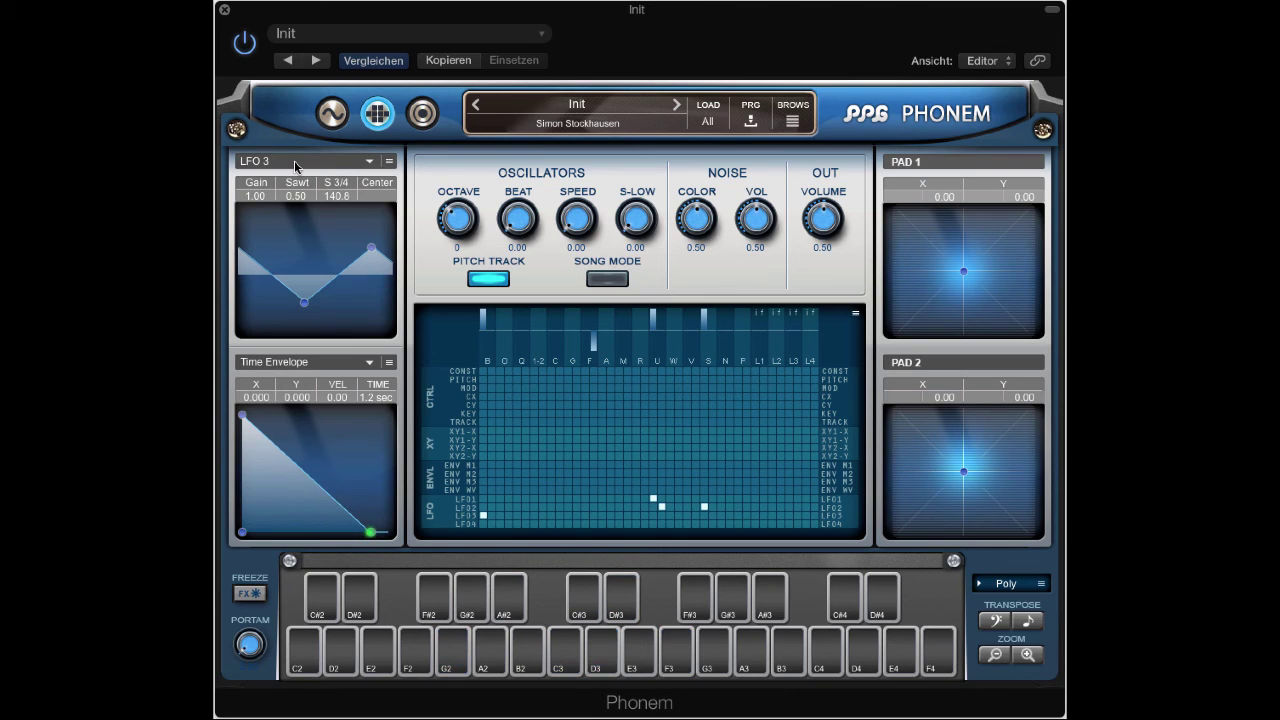
# - On the FX page, set Delay Sync Mode to 3/8, feedback to 0.35 and mix to 0.38
pyautogui.click(424, 114)
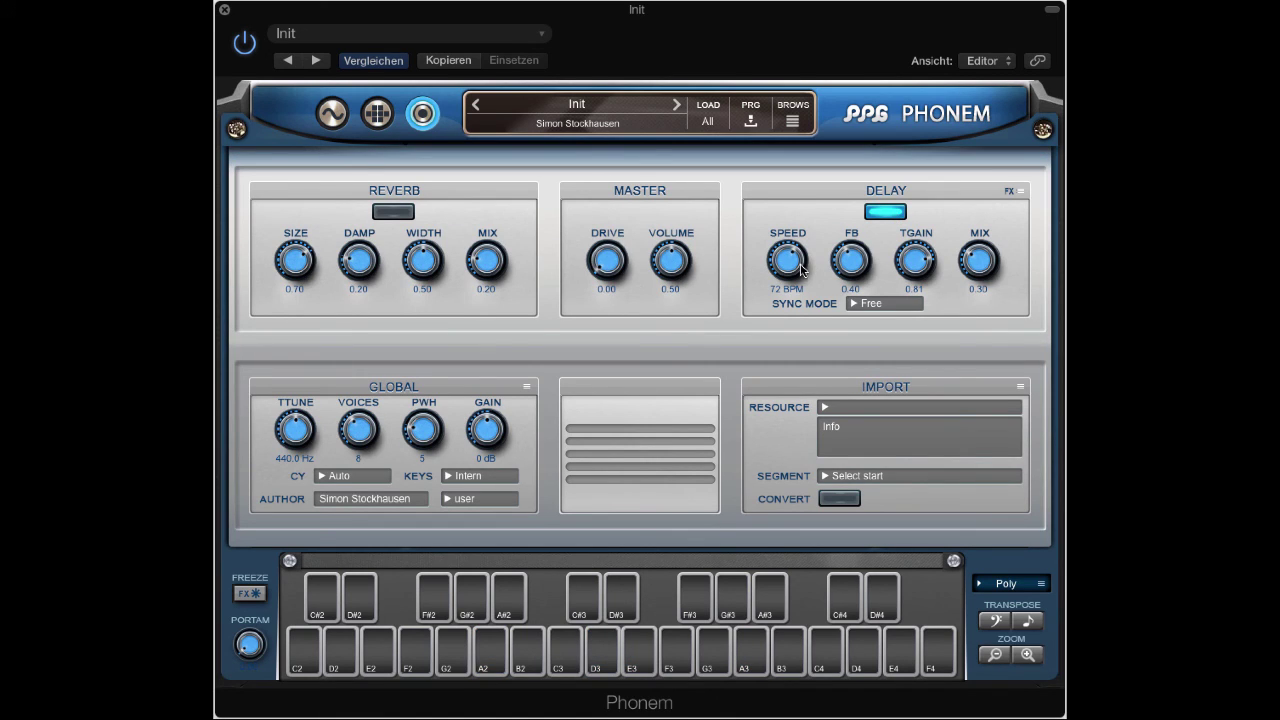
pyautogui.click(858, 306)
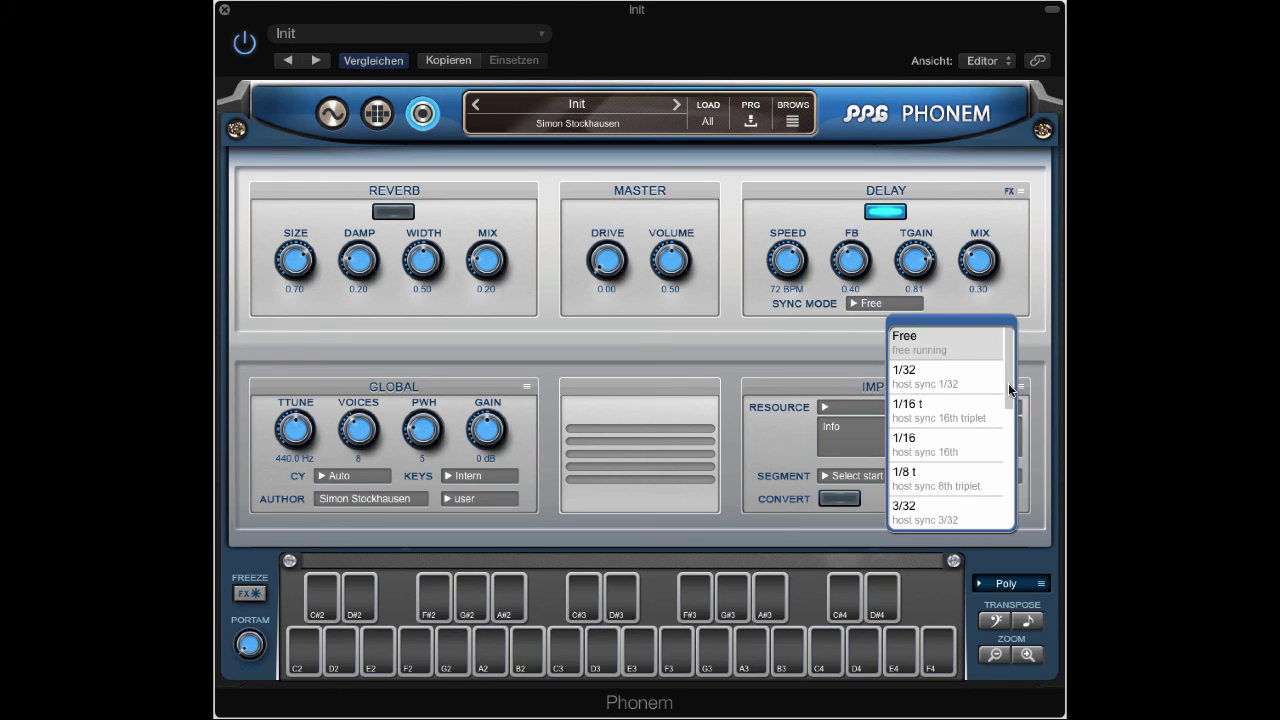
pyautogui.moveTo(1008, 383); pyautogui.dragTo(1007, 471)
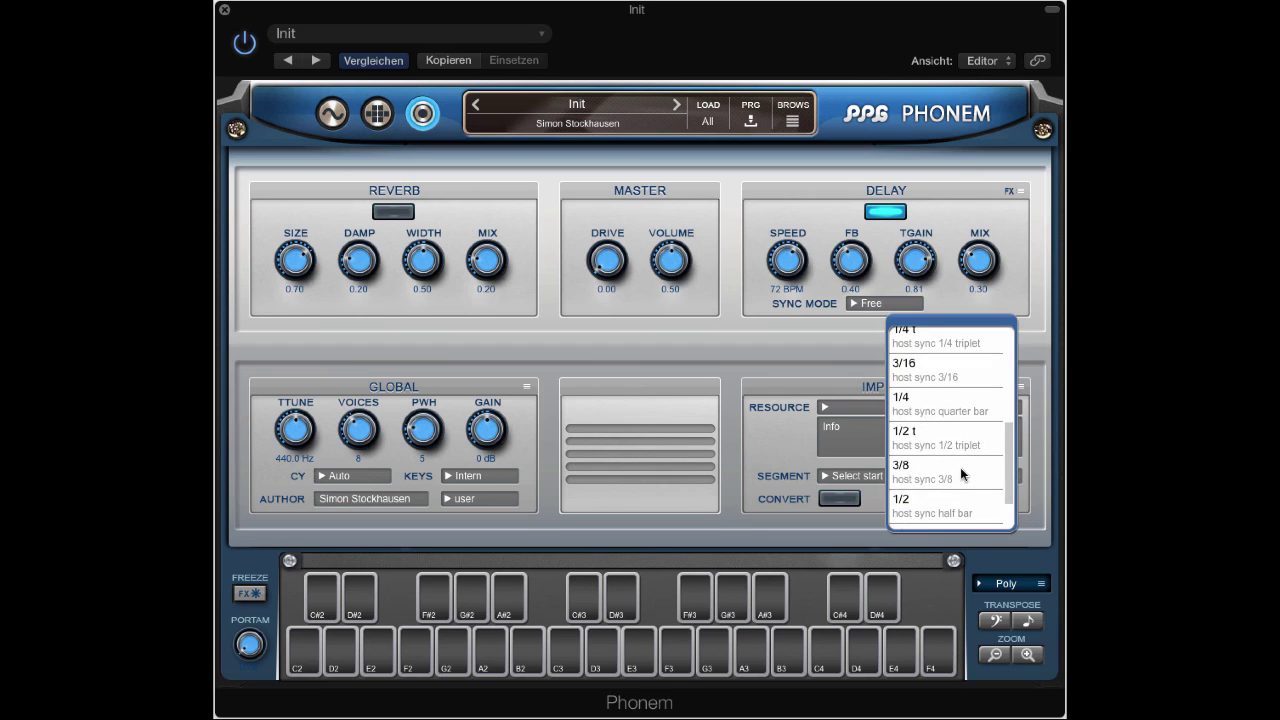
pyautogui.click(960, 467)
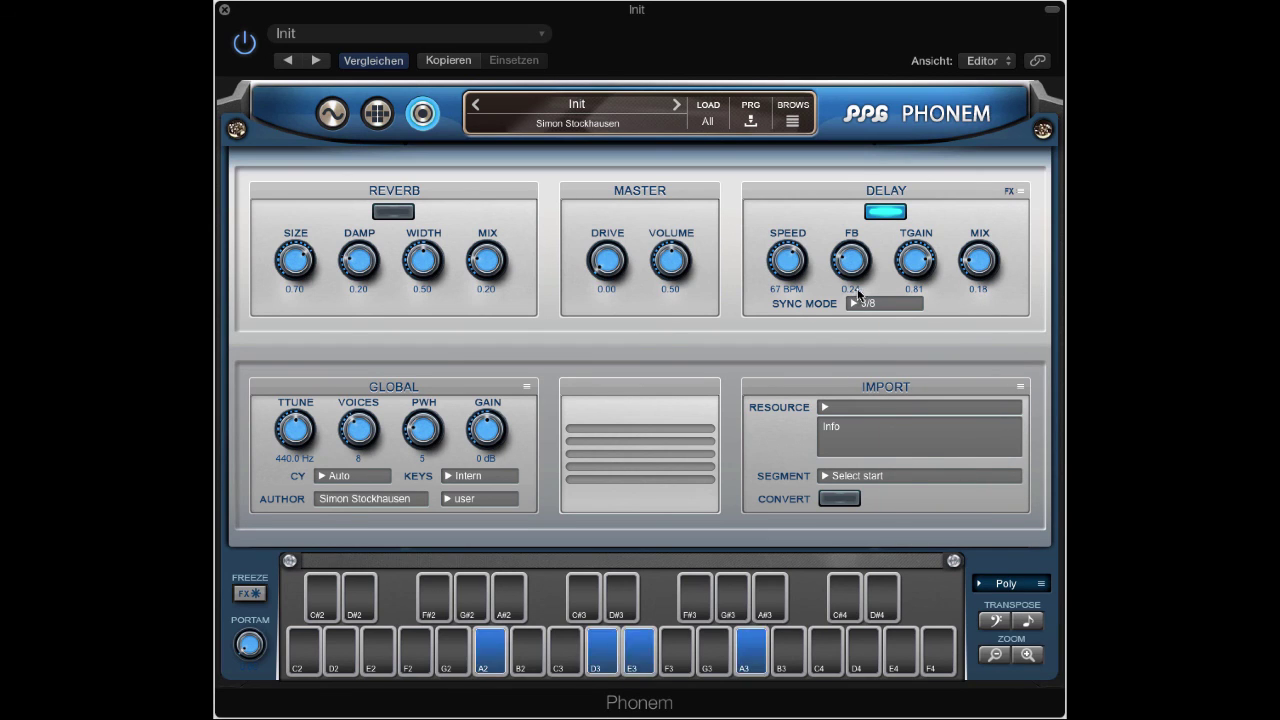
pyautogui.moveTo(858, 272); pyautogui.dragTo(855, 247)
pyautogui.moveTo(994, 256); pyautogui.dragTo(991, 213)
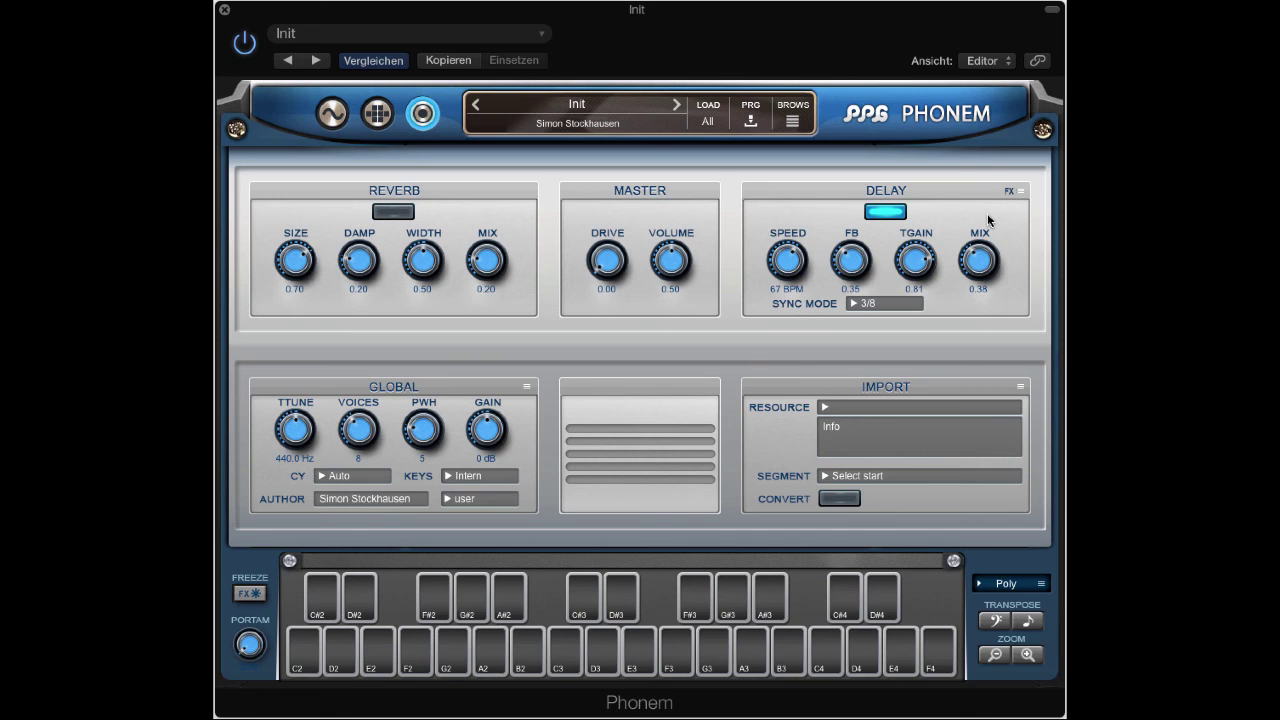
# - Glance at the phoneme Track editor, then go back to the oscillator and mod matrix page
pyautogui.click(332, 114)
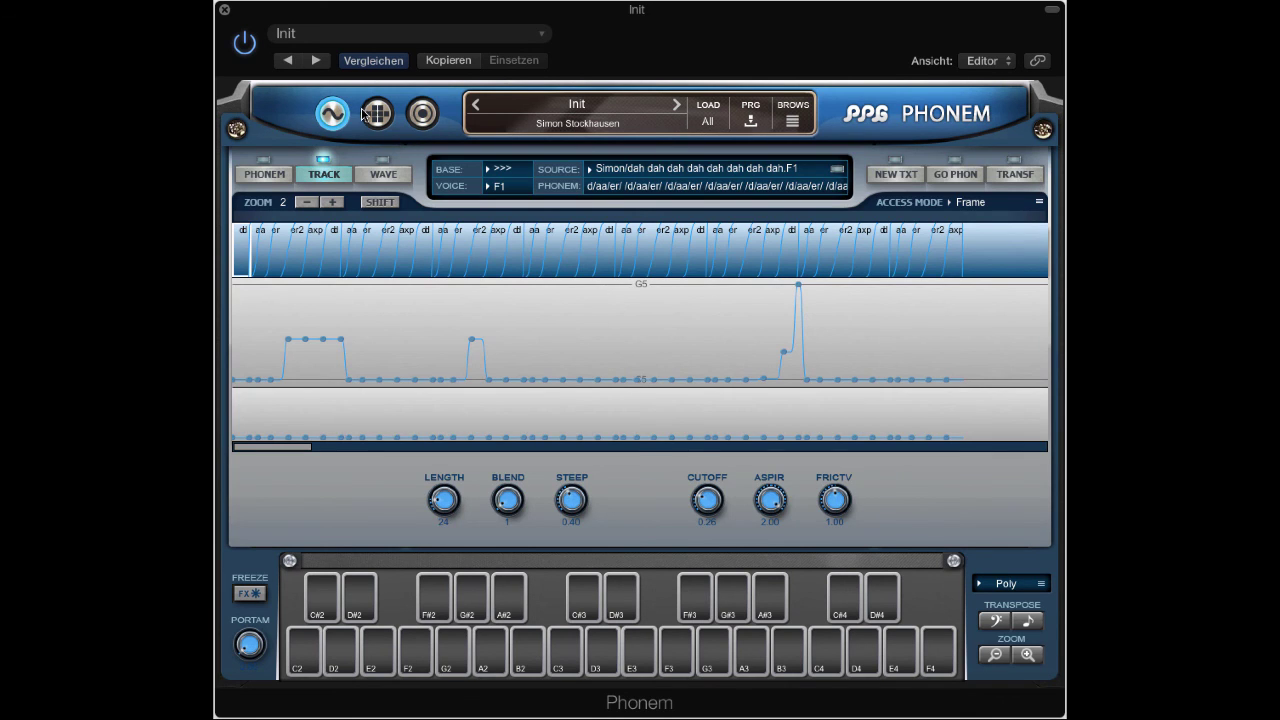
pyautogui.click(366, 114)
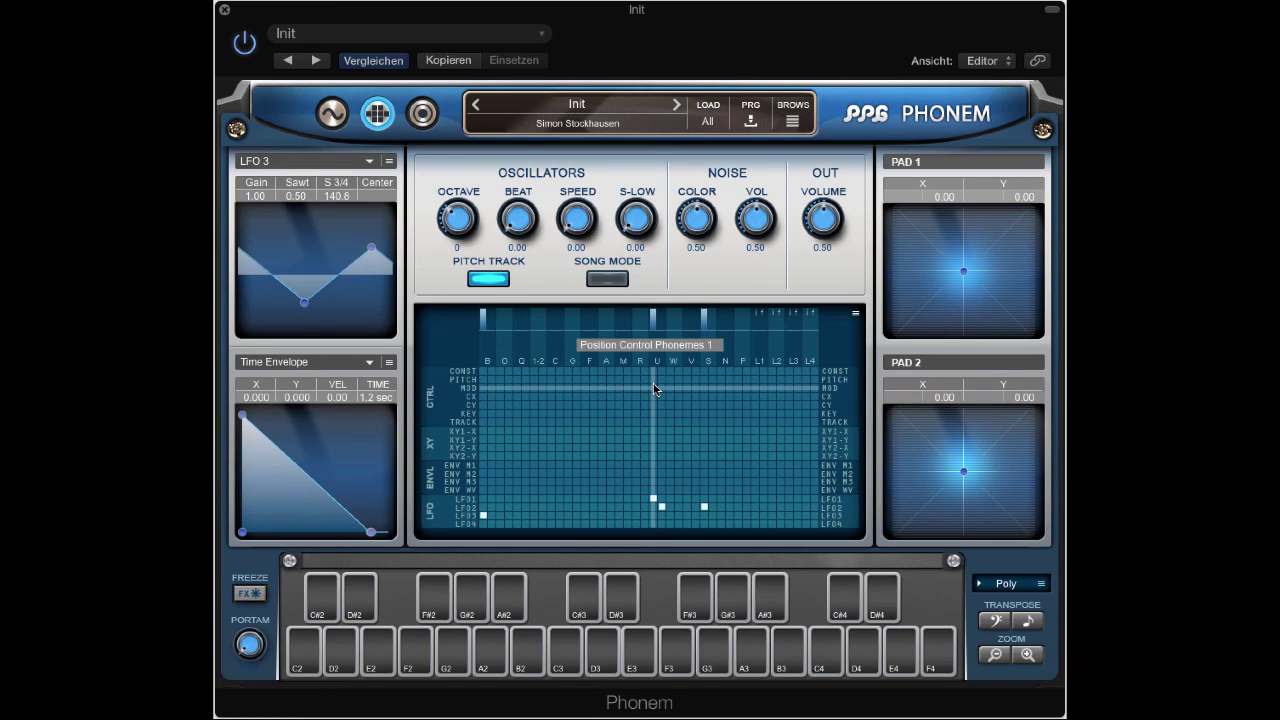